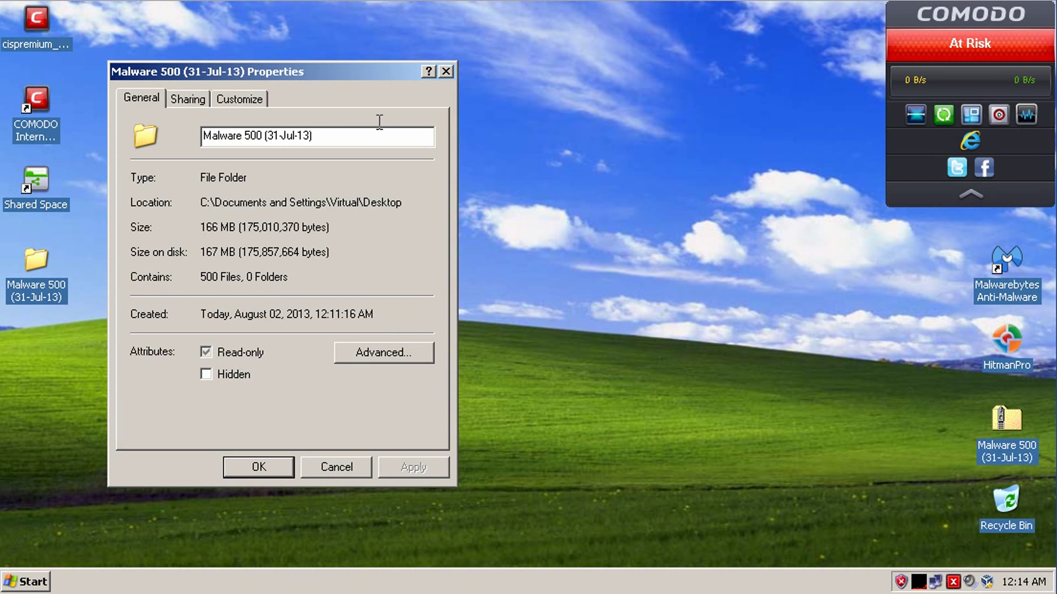
- Close the folder's properties and scan the Malware 500 (31-Jul-13) folder with COMODO Antivirus
{"action": "left_click", "coordinate": [446, 71]}
{"action": "right_click", "coordinate": [45, 289]}
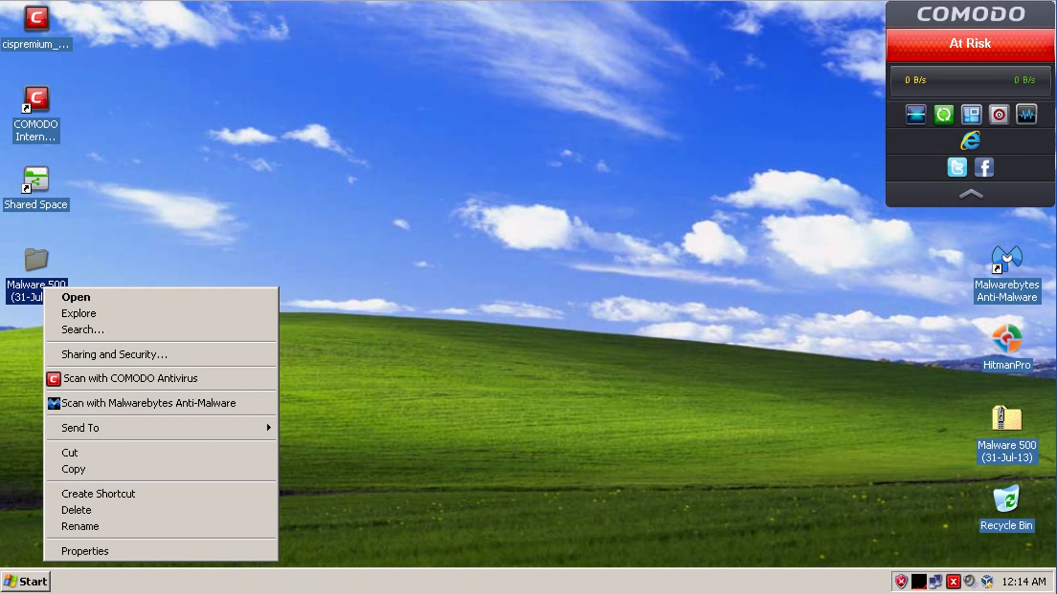
{"action": "left_click", "coordinate": [93, 380]}
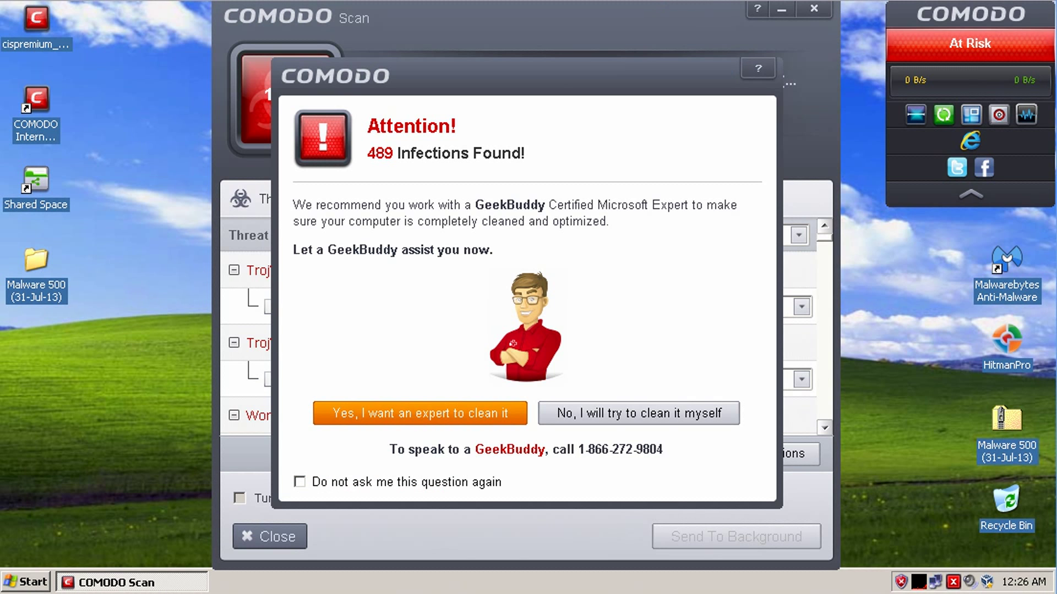
- Decline GeekBuddy's cleaning help without being asked again, and choose Clean as the action for all detected threats
{"action": "left_click", "coordinate": [300, 482]}
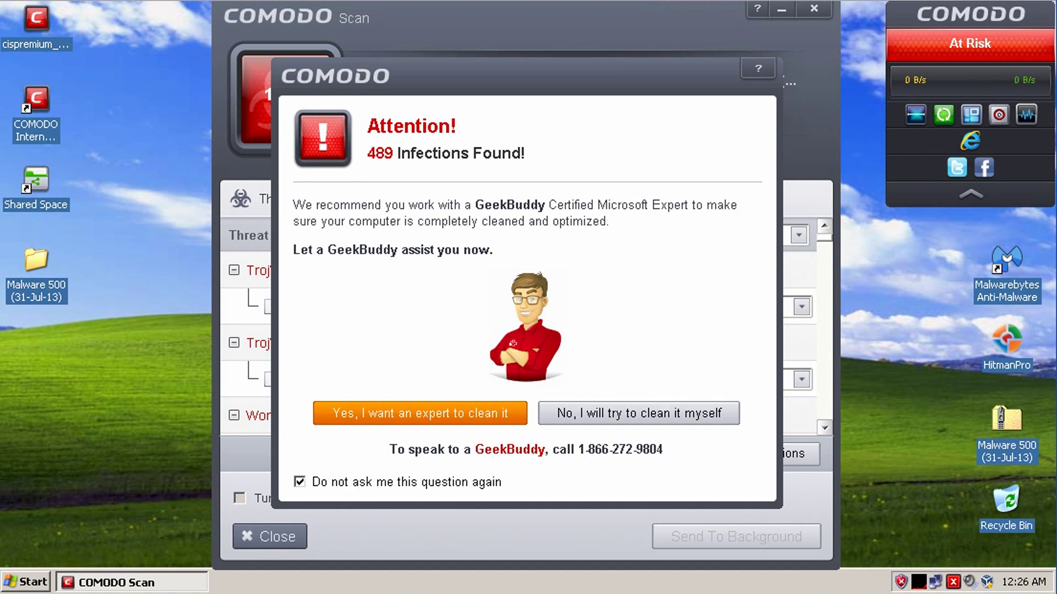
{"action": "left_click", "coordinate": [638, 414]}
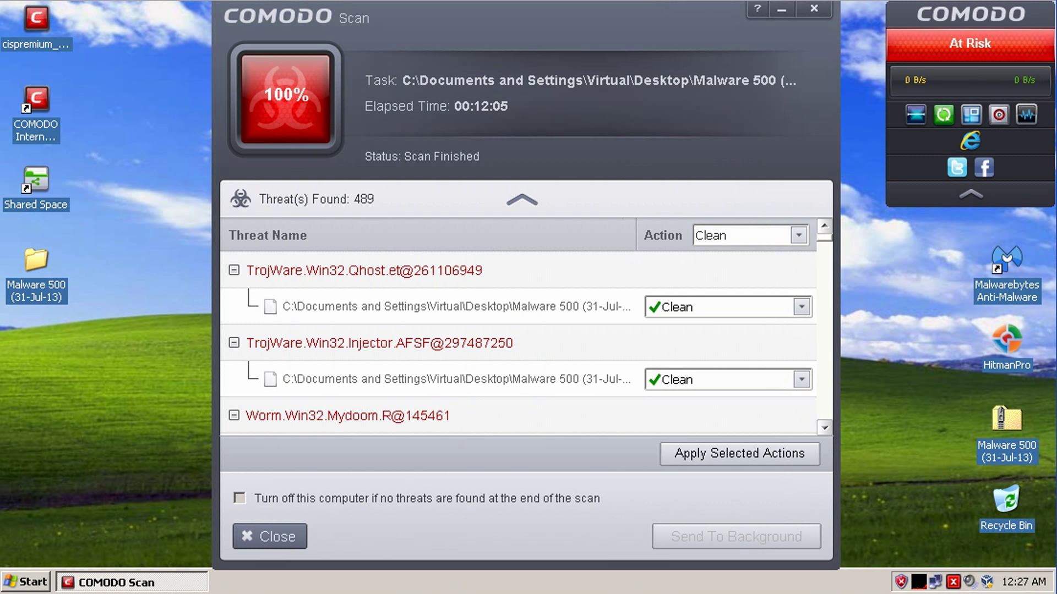
{"action": "left_click", "coordinate": [798, 235]}
{"action": "left_click", "coordinate": [738, 260]}
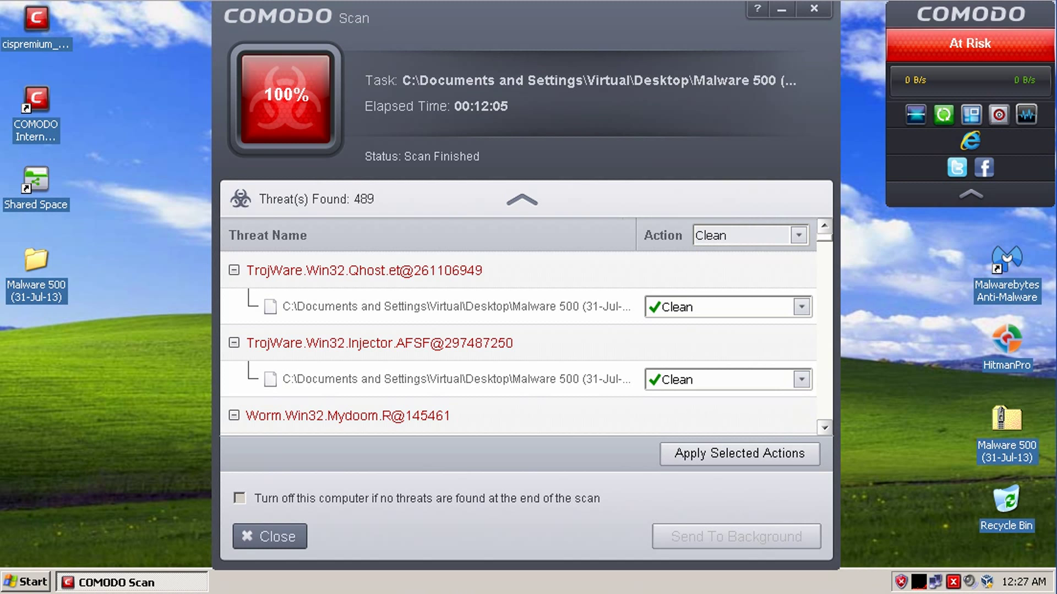
- Examine the list of detected threats and their assigned actions, returning to the start of the list
{"action": "left_click_drag", "start_coordinate": [824, 238], "coordinate": [824, 237]}
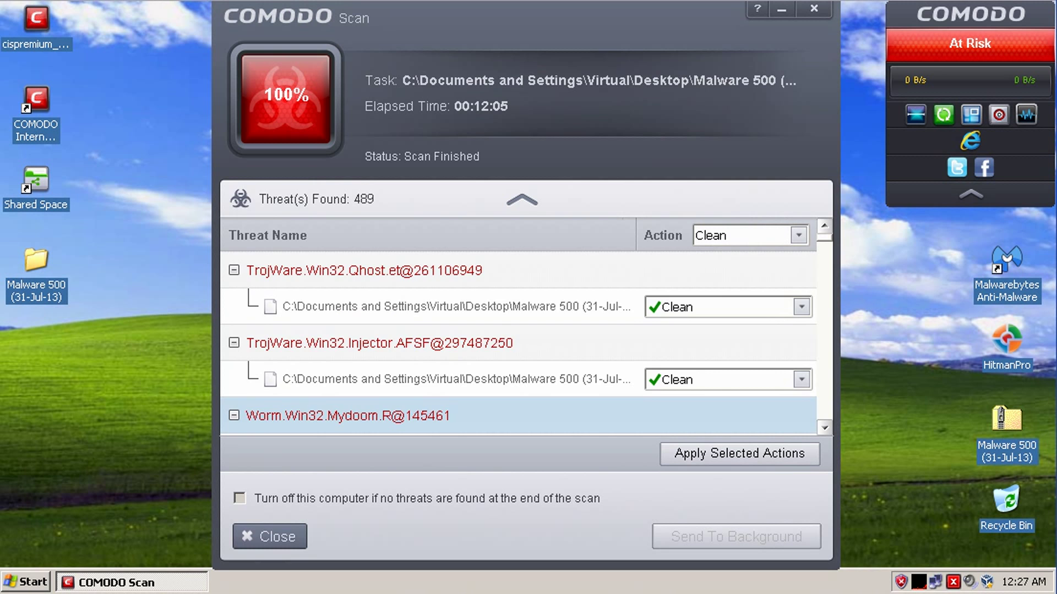
{"action": "scroll", "coordinate": [518, 341], "scroll_direction": "down", "scroll_amount": 5}
{"action": "scroll", "coordinate": [518, 341], "scroll_direction": "down", "scroll_amount": 8}
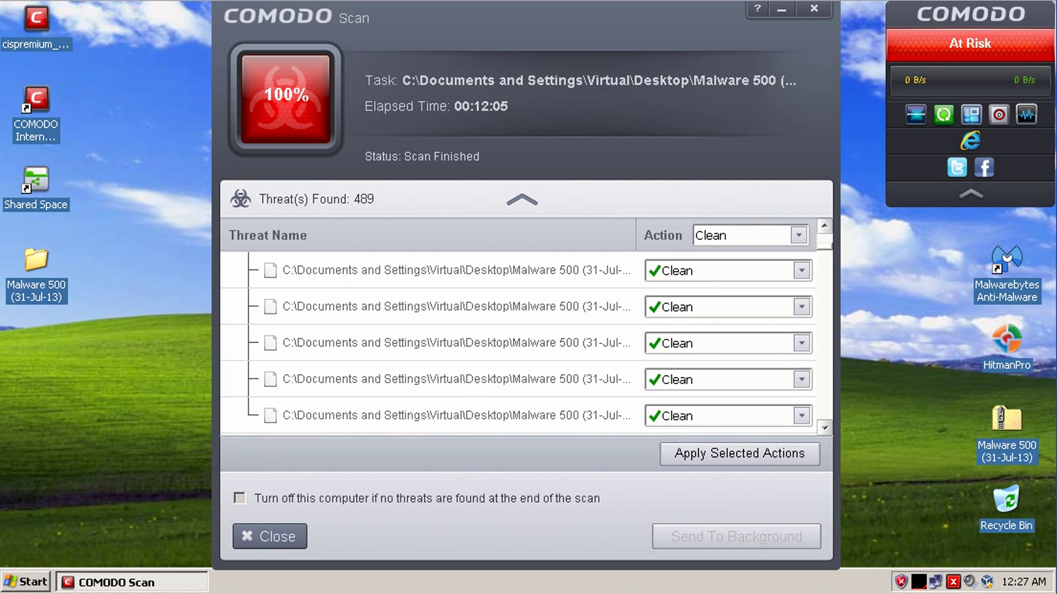
{"action": "scroll", "coordinate": [517, 341], "scroll_direction": "down", "scroll_amount": 4}
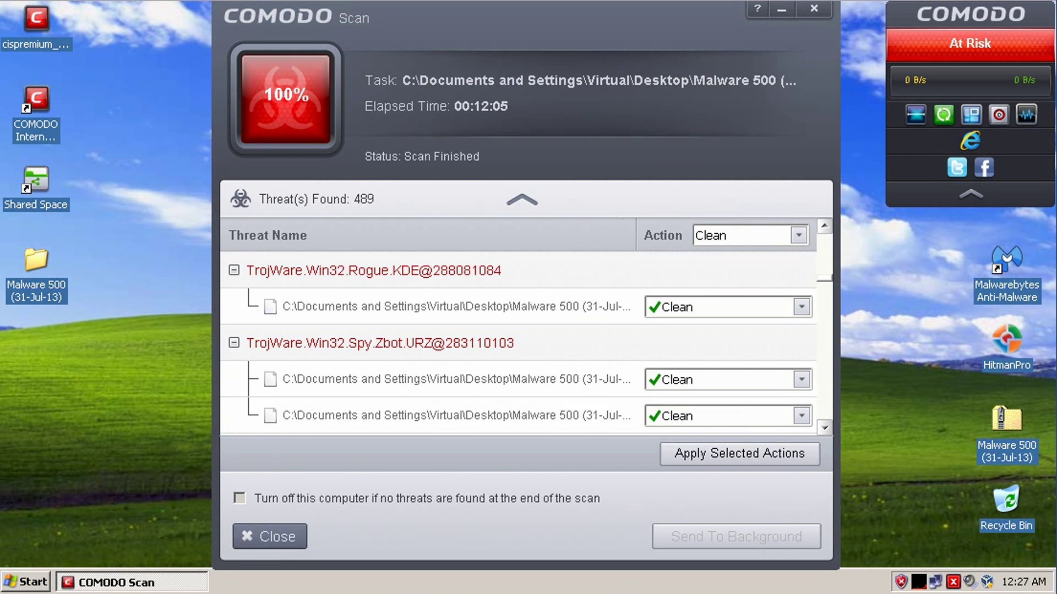
{"action": "scroll", "coordinate": [517, 341], "scroll_direction": "down", "scroll_amount": 4}
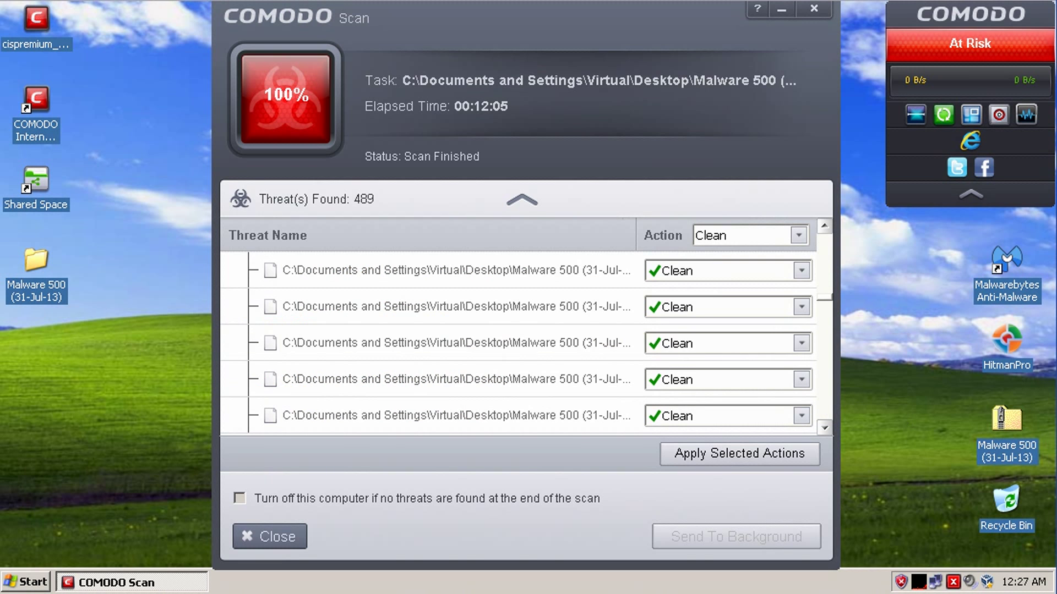
{"action": "scroll", "coordinate": [518, 341], "scroll_direction": "down", "scroll_amount": 3}
{"action": "scroll", "coordinate": [517, 341], "scroll_direction": "down", "scroll_amount": 3}
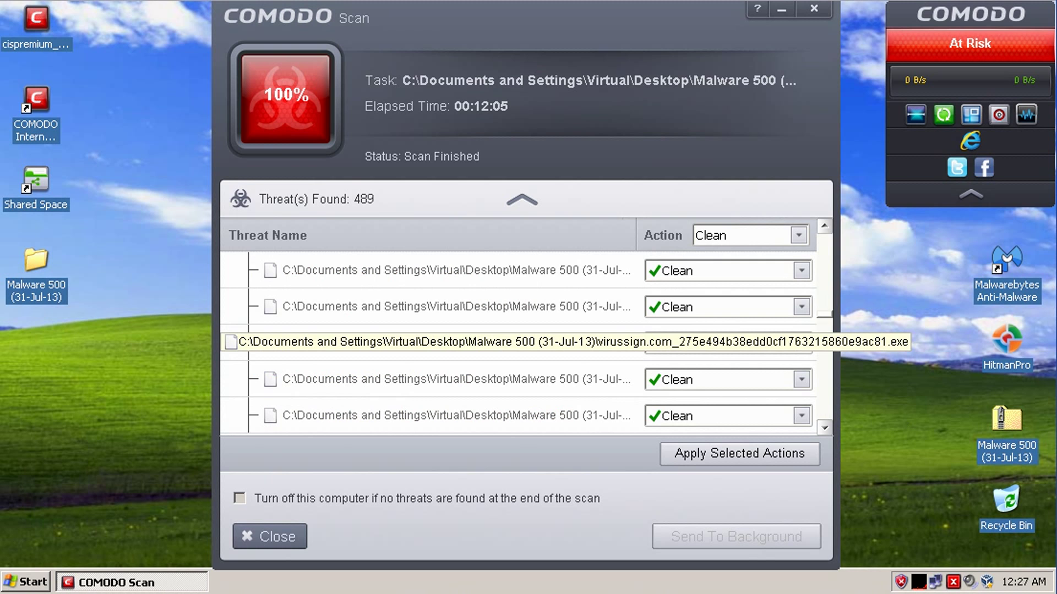
{"action": "scroll", "coordinate": [517, 341], "scroll_direction": "down", "scroll_amount": 3}
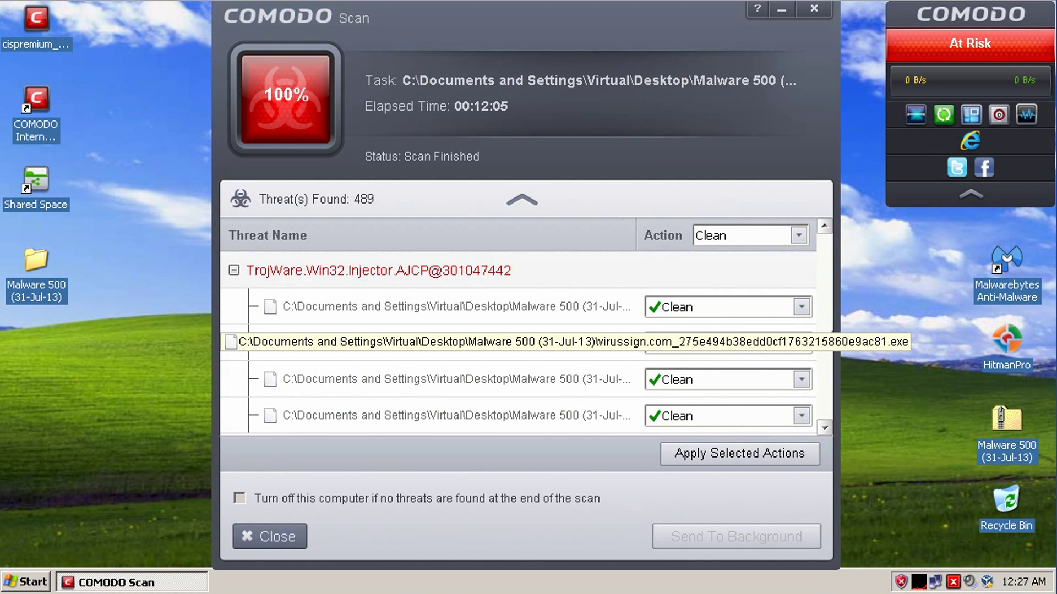
{"action": "scroll", "coordinate": [518, 341], "scroll_direction": "down", "scroll_amount": 3}
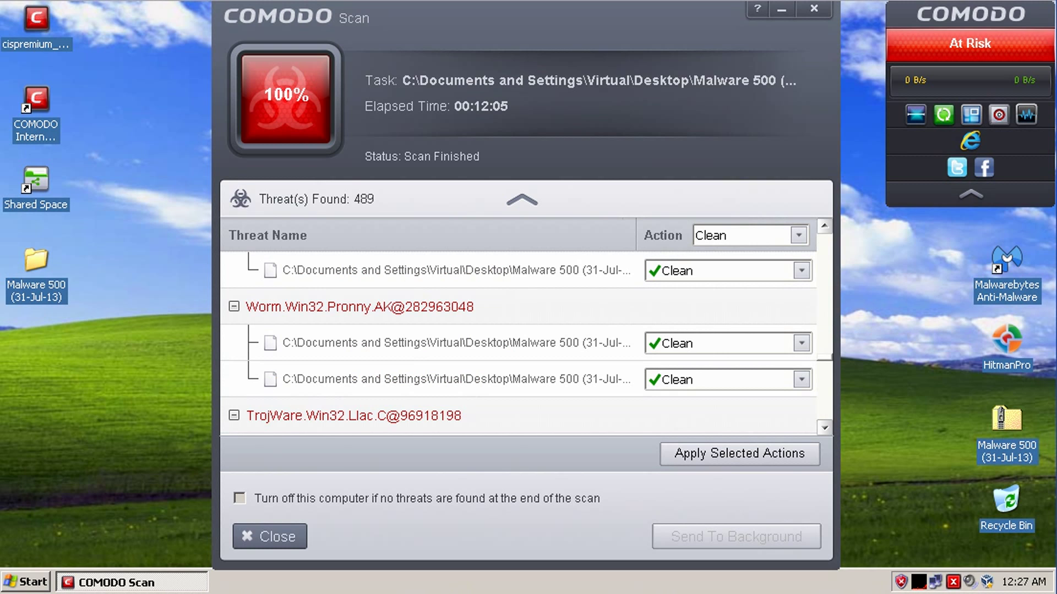
{"action": "left_click", "coordinate": [517, 307]}
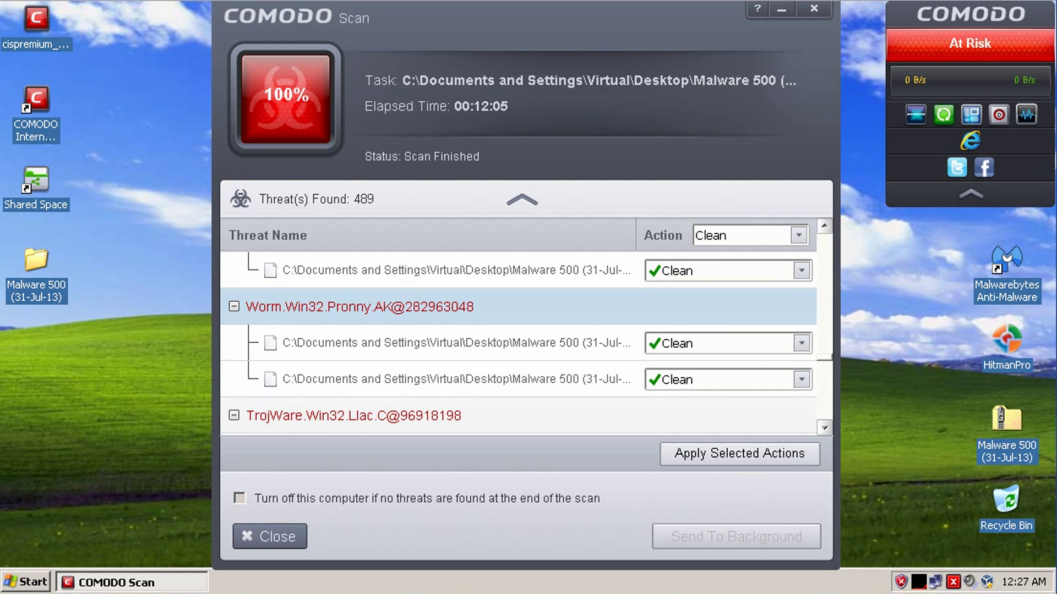
{"action": "left_click_drag", "start_coordinate": [824, 358], "coordinate": [824, 238]}
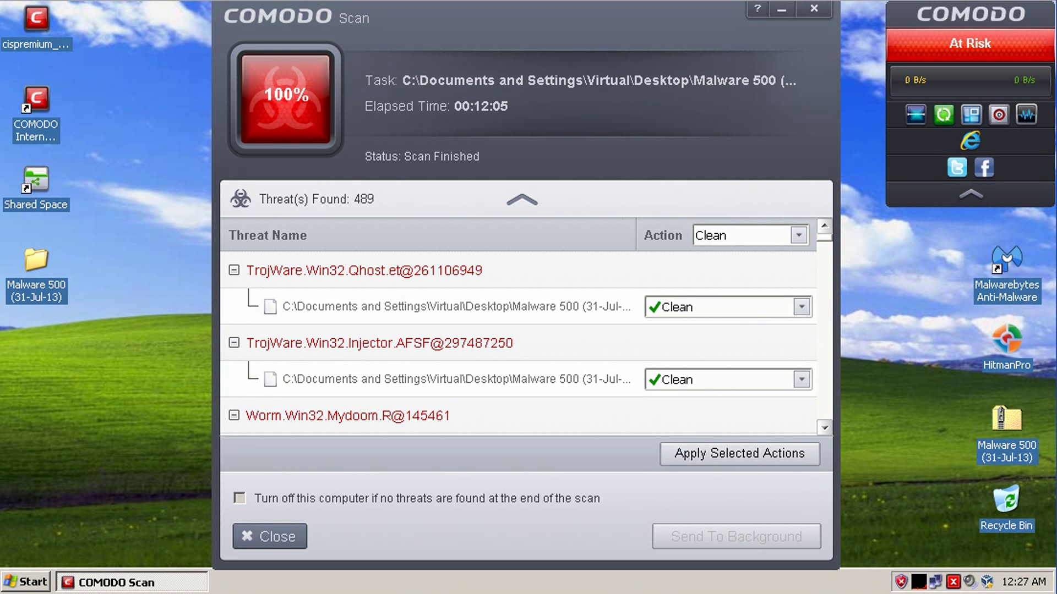
- Apply the Clean action to all detected threats and close the finished scan
{"action": "left_click", "coordinate": [740, 454]}
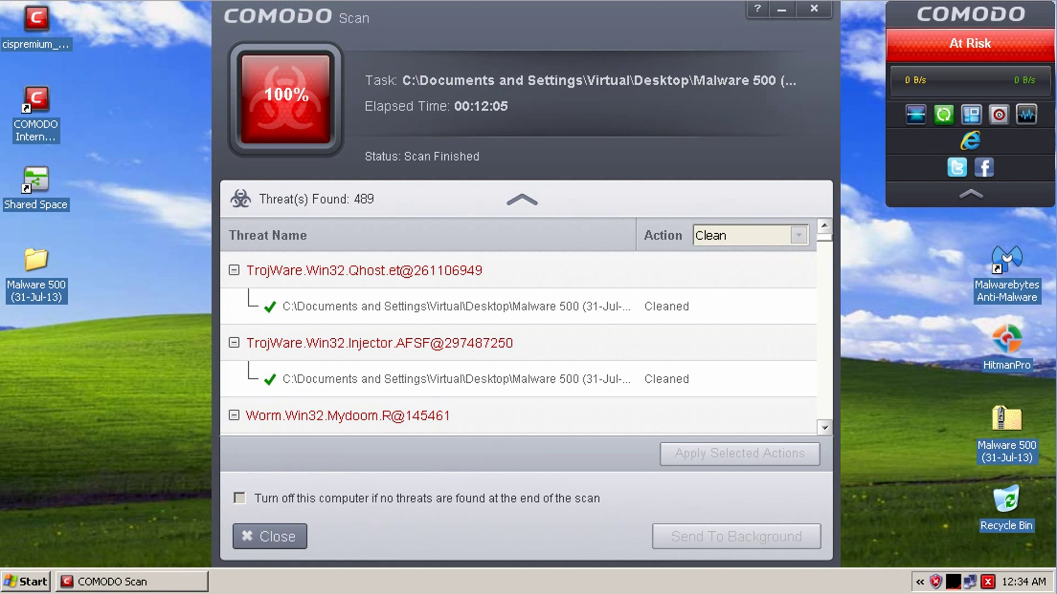
{"action": "left_click", "coordinate": [270, 536]}
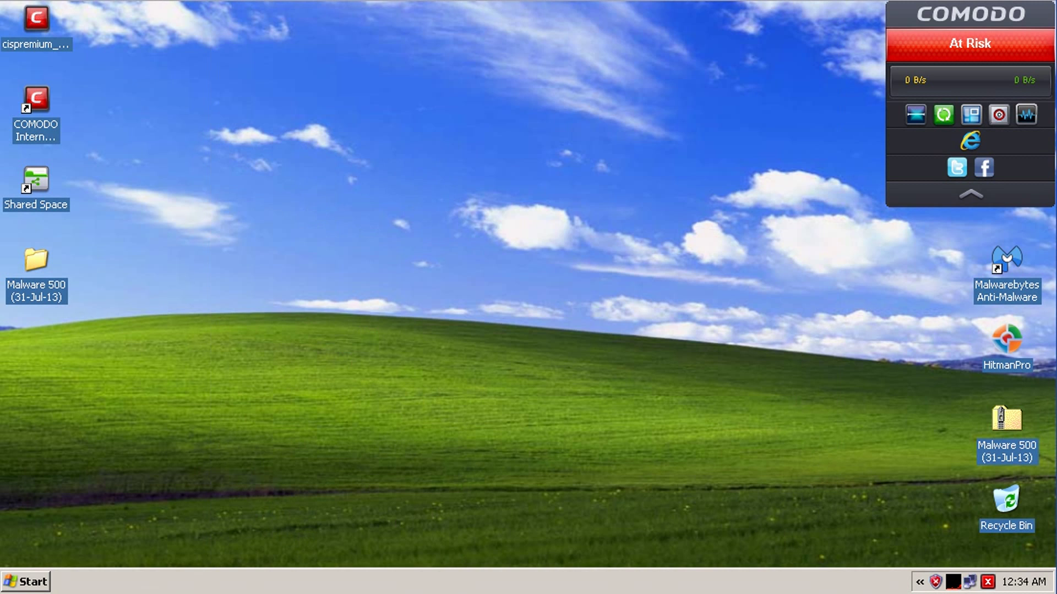
- Open the Malware 500 (31-Jul-13) folder, list its files with Details, and show the status bar
{"action": "right_click", "coordinate": [46, 275]}
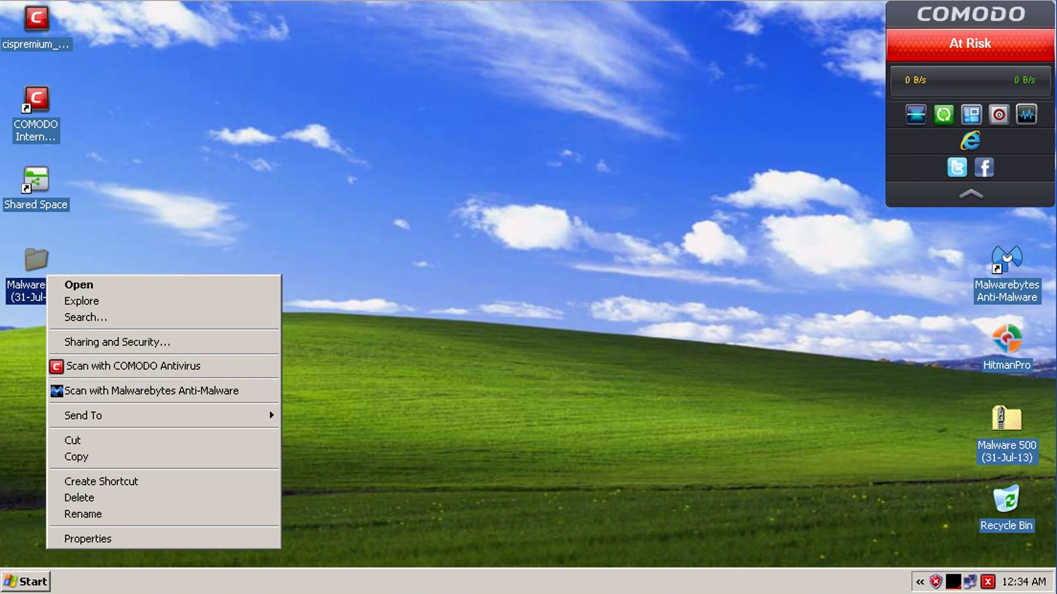
{"action": "double_click", "coordinate": [36, 263]}
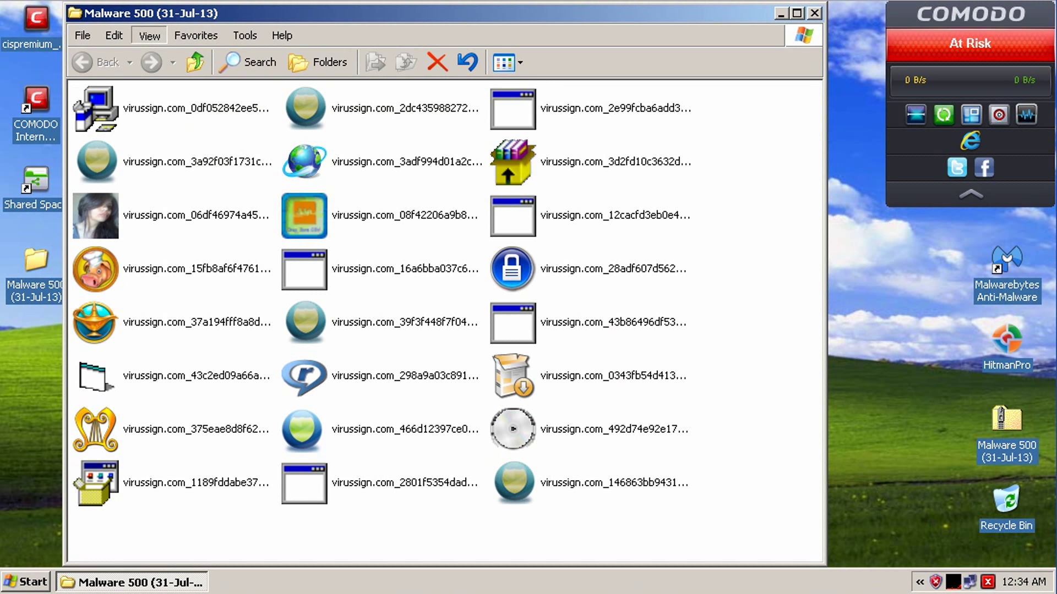
{"action": "left_click", "coordinate": [148, 35]}
{"action": "left_click", "coordinate": [160, 176]}
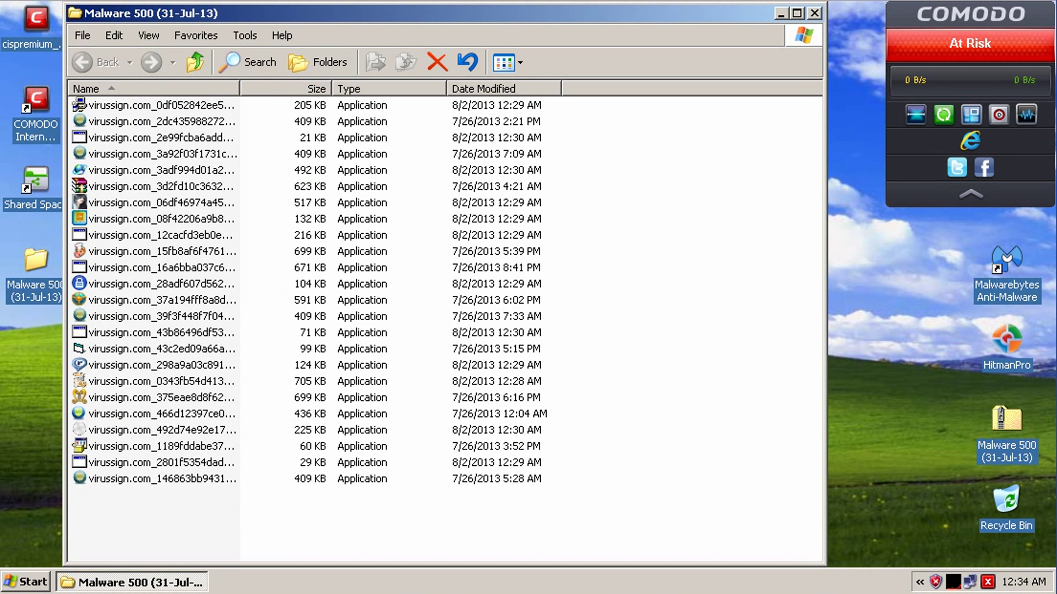
{"action": "left_click", "coordinate": [113, 35]}
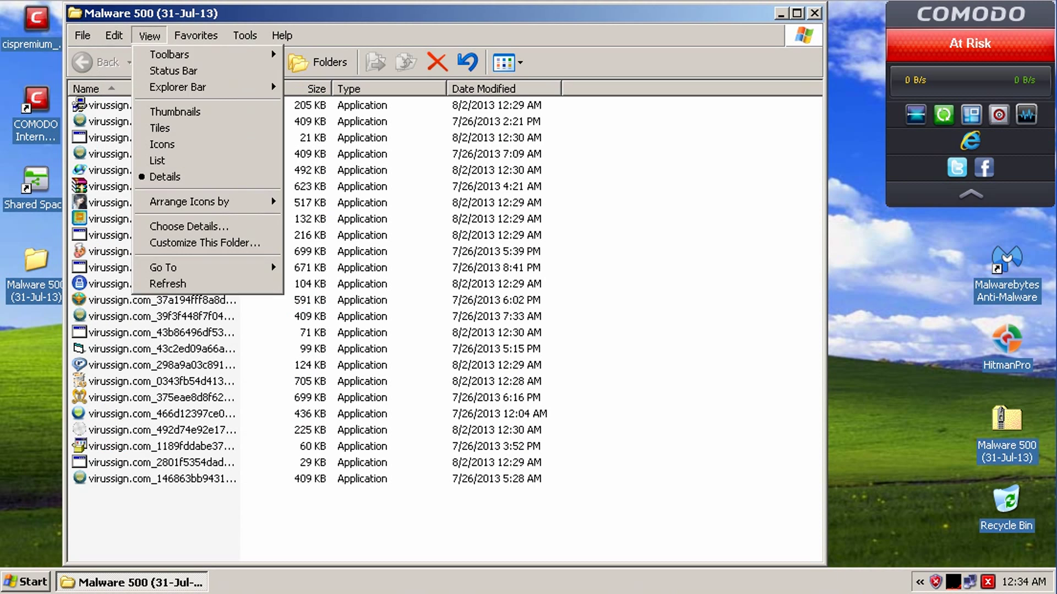
{"action": "left_click", "coordinate": [172, 70]}
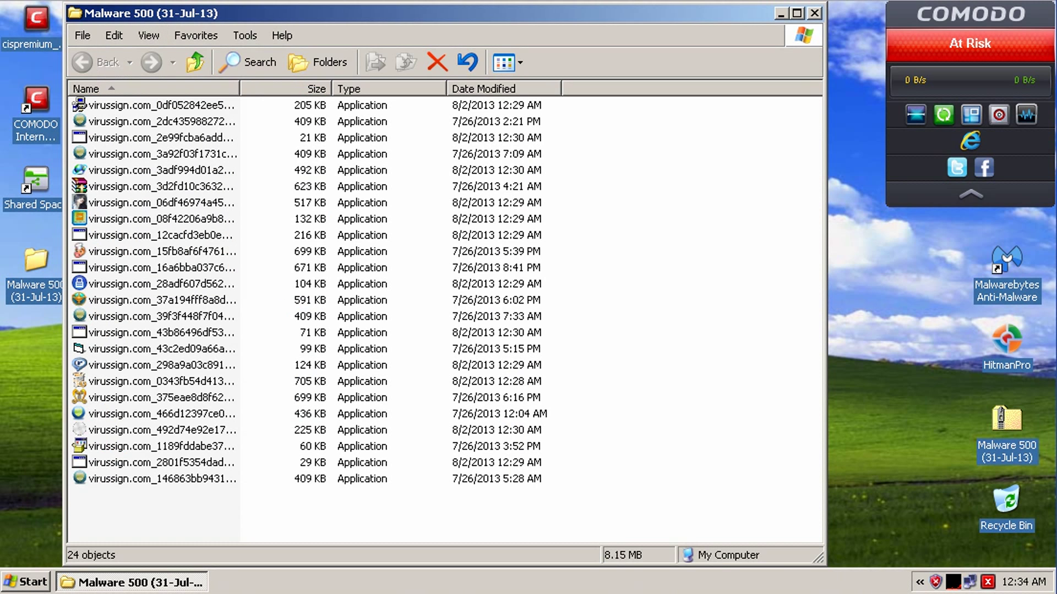
- Set COMODO's real-time Antivirus protection to Stateful
{"action": "right_click", "coordinate": [978, 581]}
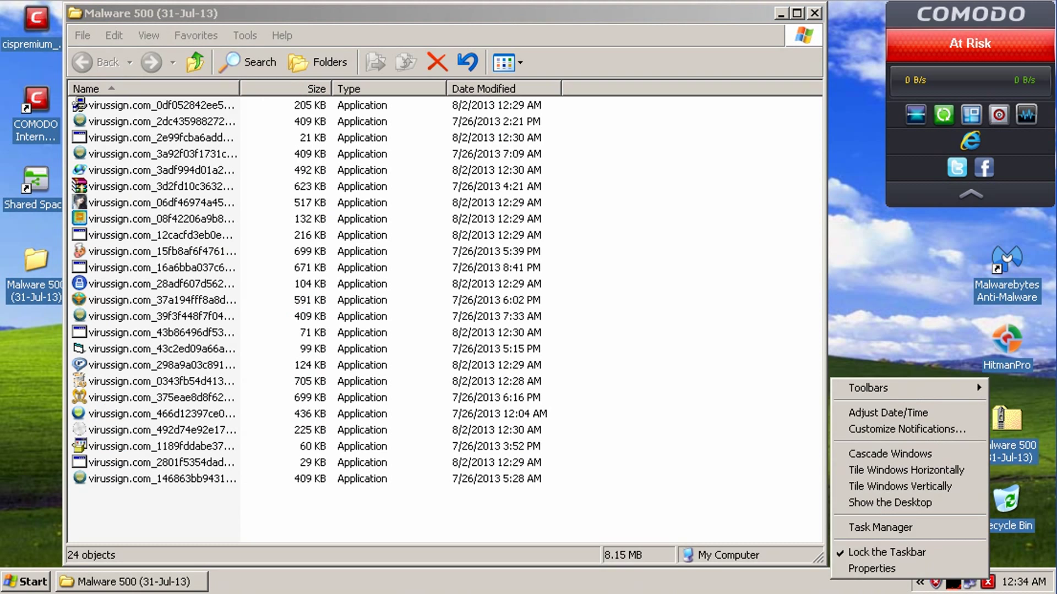
{"action": "right_click", "coordinate": [989, 581]}
{"action": "mouse_move", "coordinate": [916, 405]}
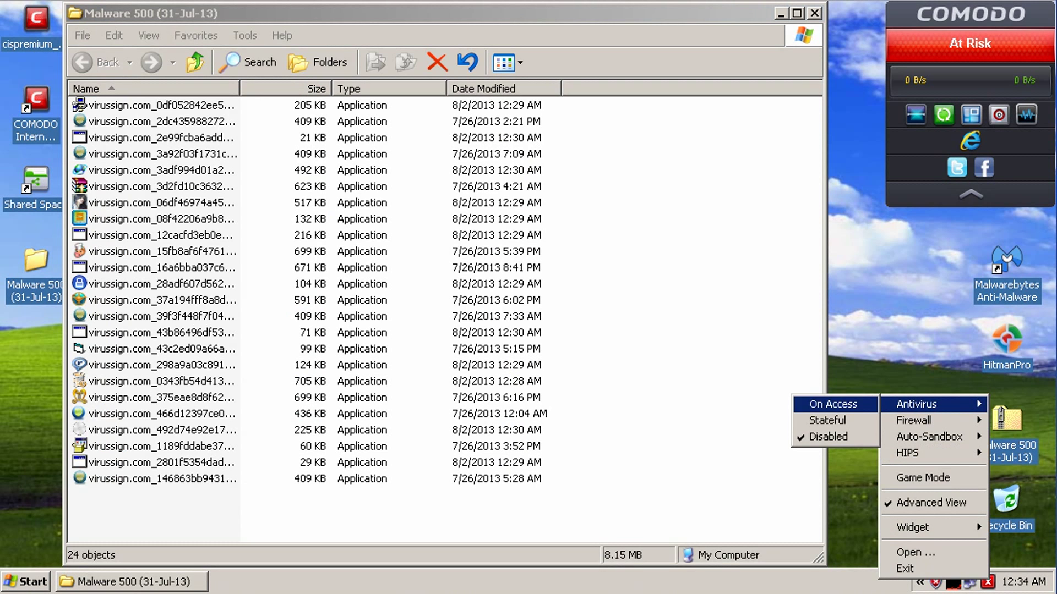
{"action": "left_click", "coordinate": [828, 420]}
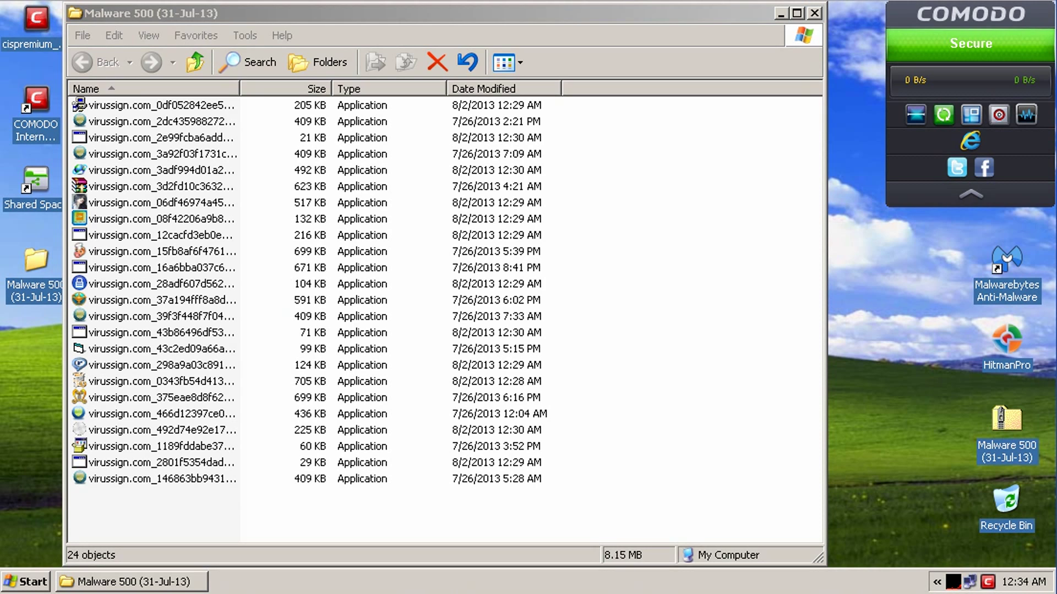
- Refresh the Malware 500 folder's file listing
{"action": "left_click", "coordinate": [660, 330]}
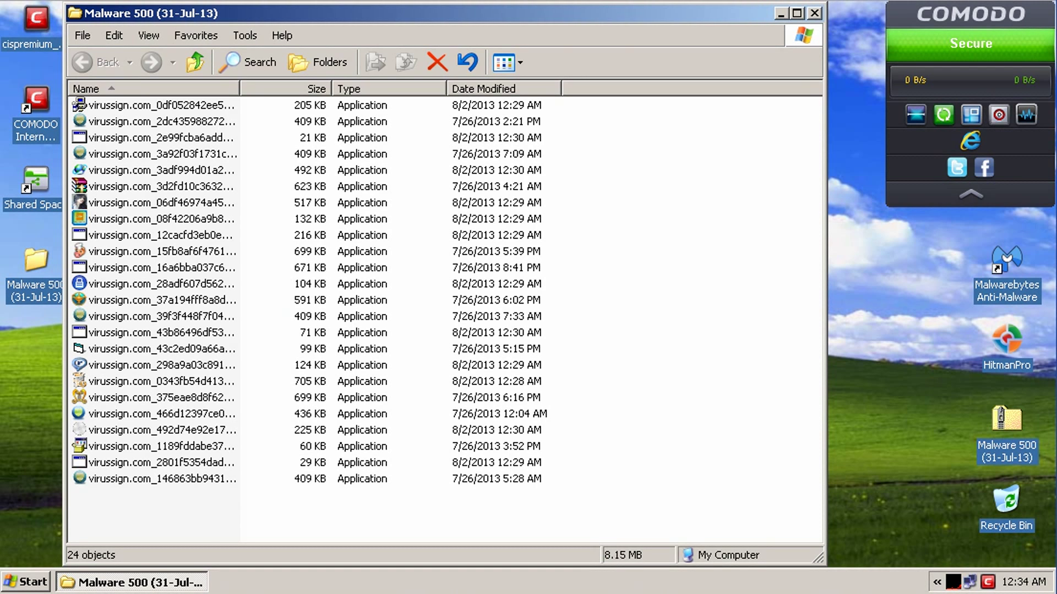
{"action": "right_click", "coordinate": [612, 379]}
{"action": "left_click", "coordinate": [648, 432]}
- Use Calculator to work out the detection rate for 500 samples with 20 remaining, and close it after clearing the result
{"action": "key", "text": "super"}
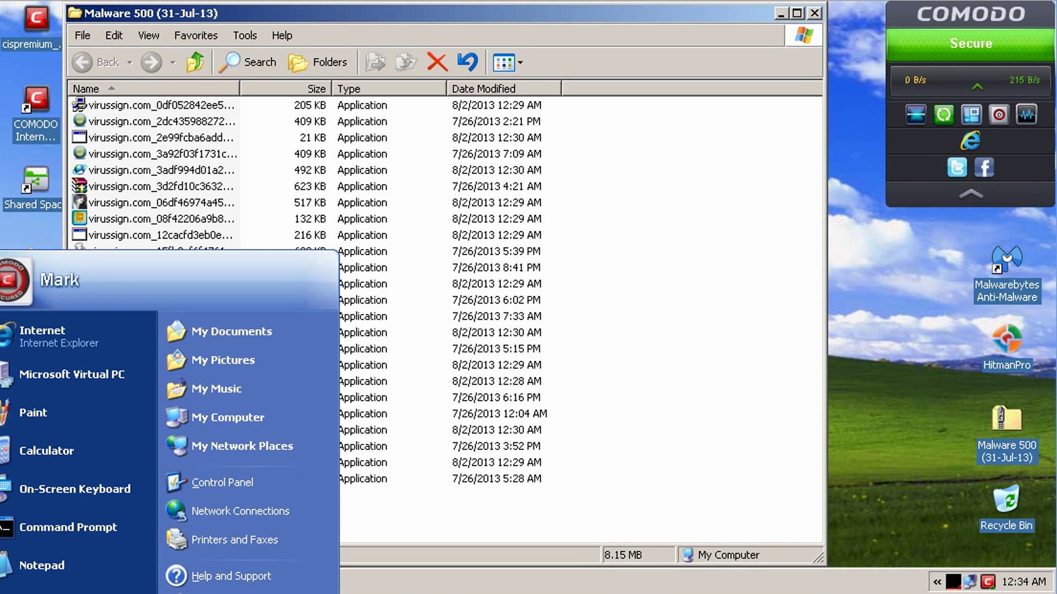
{"action": "key", "text": "Return"}
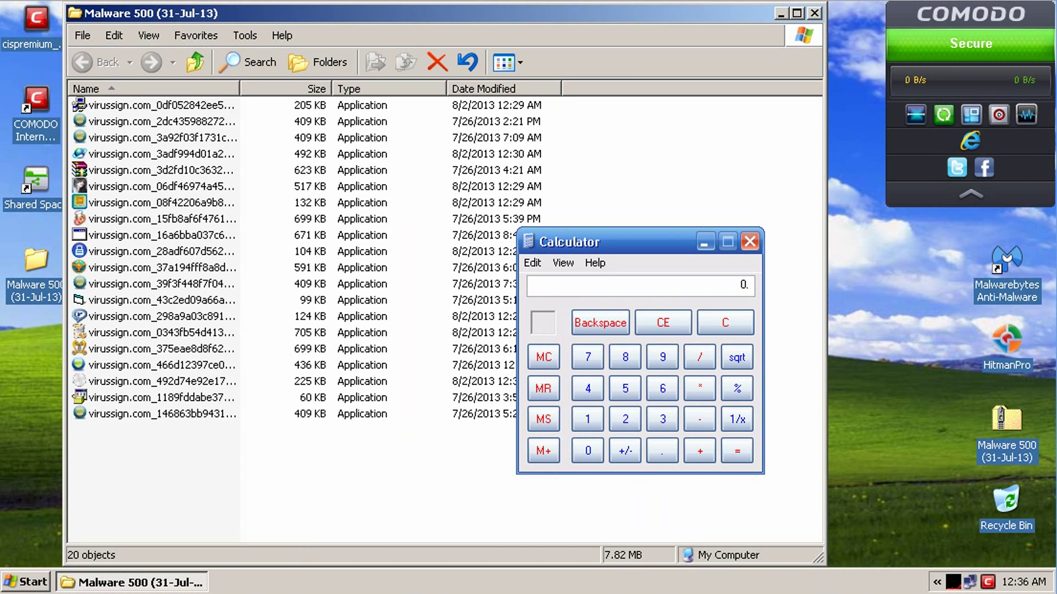
{"action": "type", "text": "00"}
{"action": "type", "text": "20"}
{"action": "key", "text": "Return"}
{"action": "type", "text": "/500"}
{"action": "key", "text": "Return"}
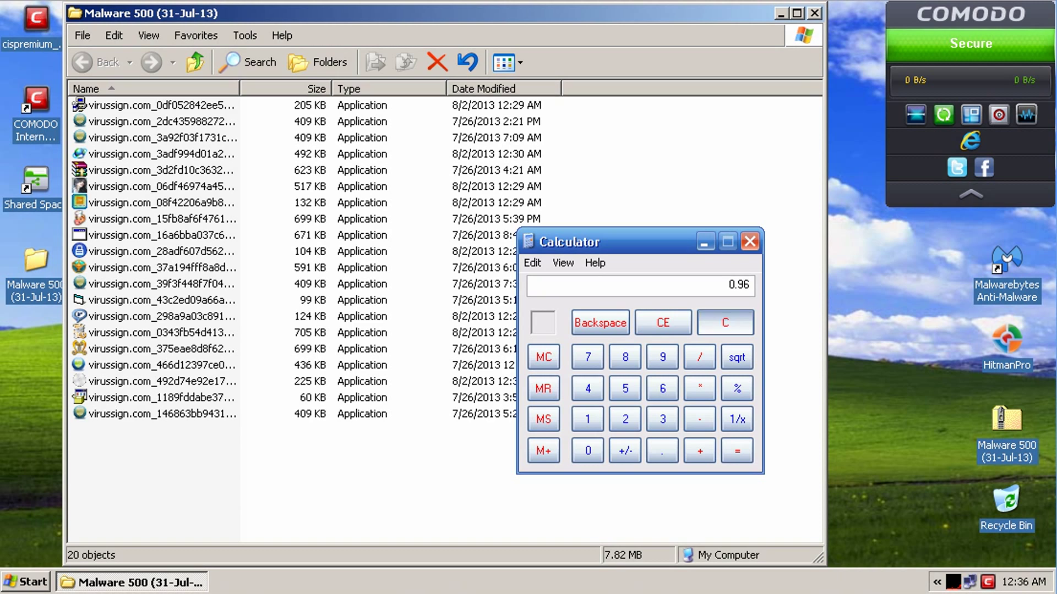
{"action": "left_click", "coordinate": [724, 323]}
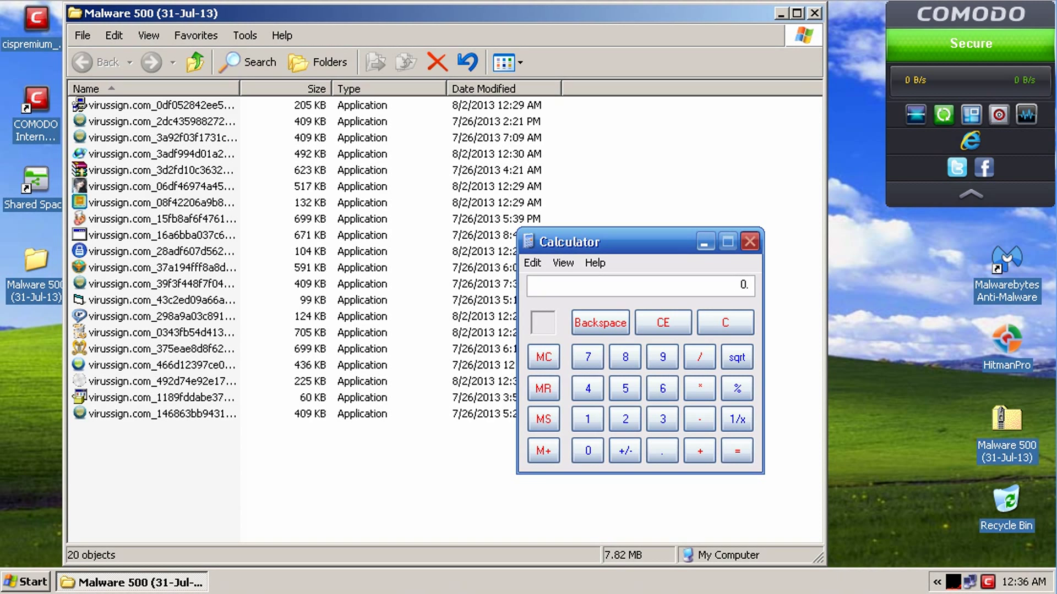
{"action": "left_click", "coordinate": [750, 241]}
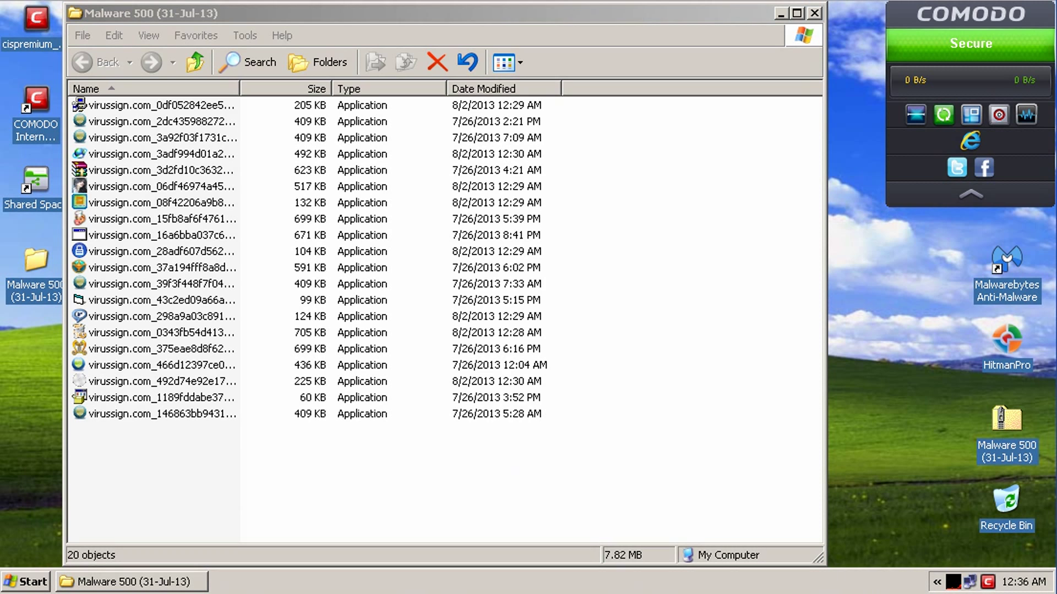
- Move the Malware 500 folder window to the screen's left edge and narrow it to about half the screen width
{"action": "left_click_drag", "start_coordinate": [446, 13], "coordinate": [323, 11]}
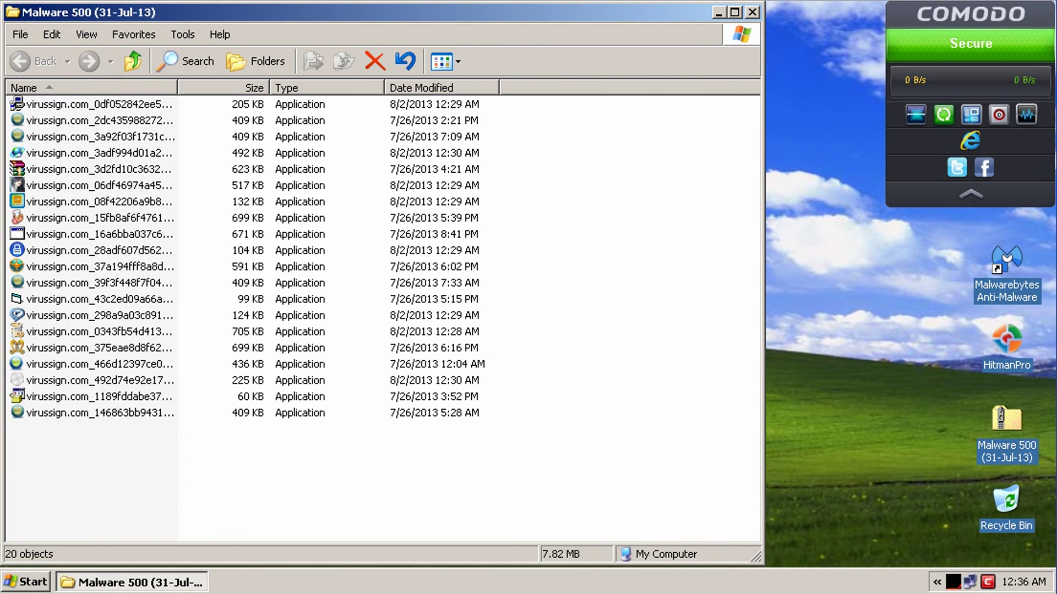
{"action": "left_click_drag", "start_coordinate": [763, 275], "coordinate": [501, 275]}
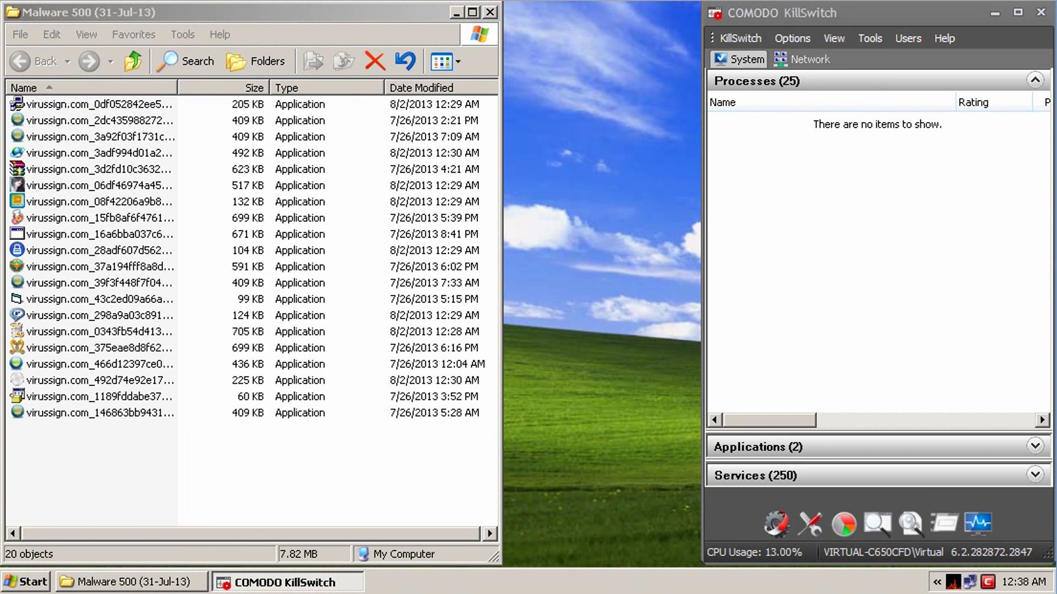
- Return to the Malware 500 folder and launch its first sample, virussign.com_0df052842ee570f2d0a3ea11e8498570.exe, with Run Isolated
{"action": "key", "text": "alt+Tab"}
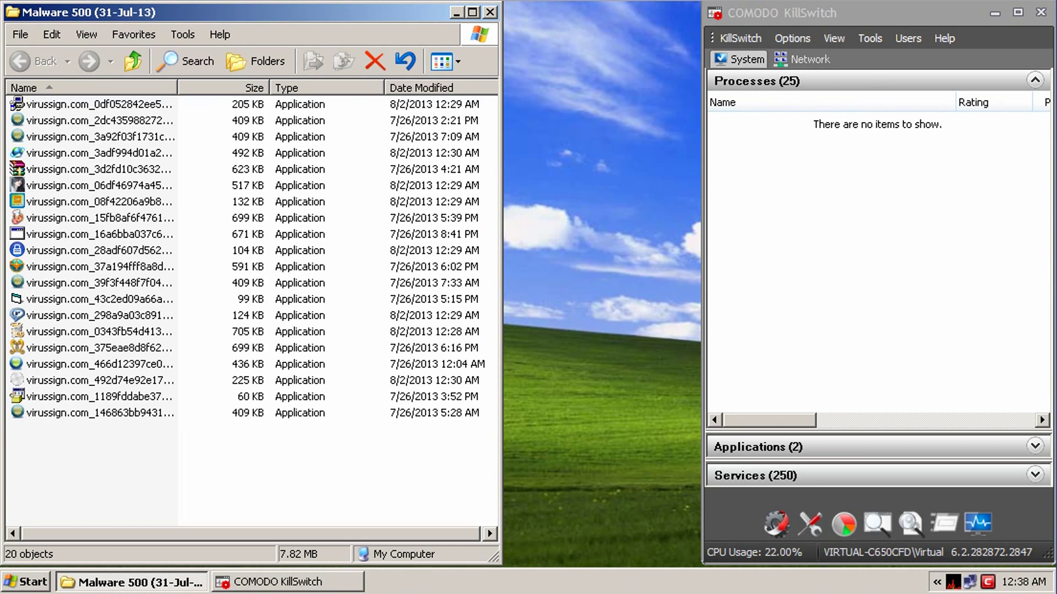
{"action": "double_click", "coordinate": [99, 105]}
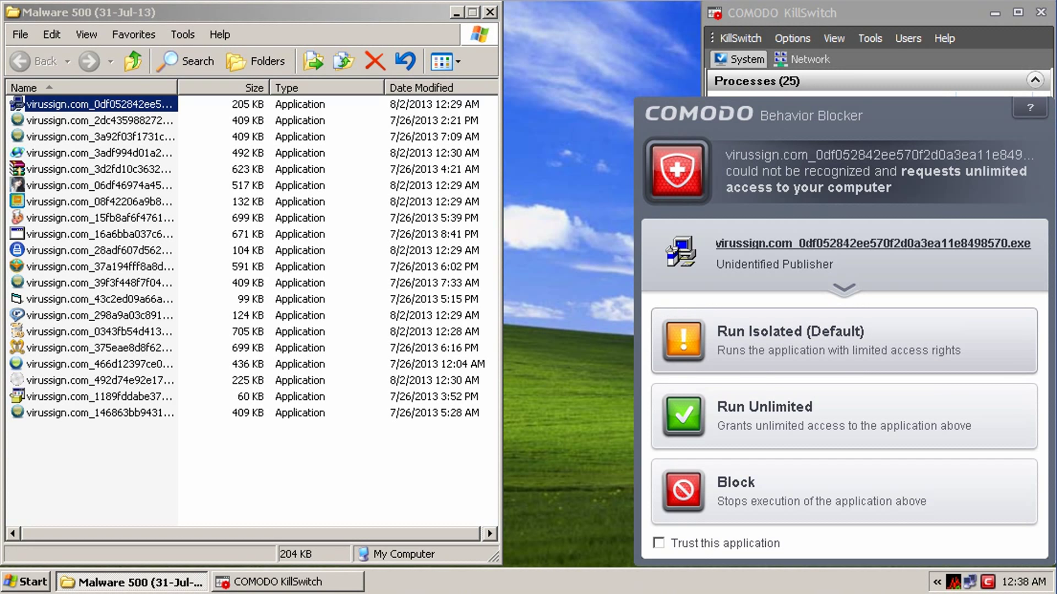
{"action": "key", "text": "Return"}
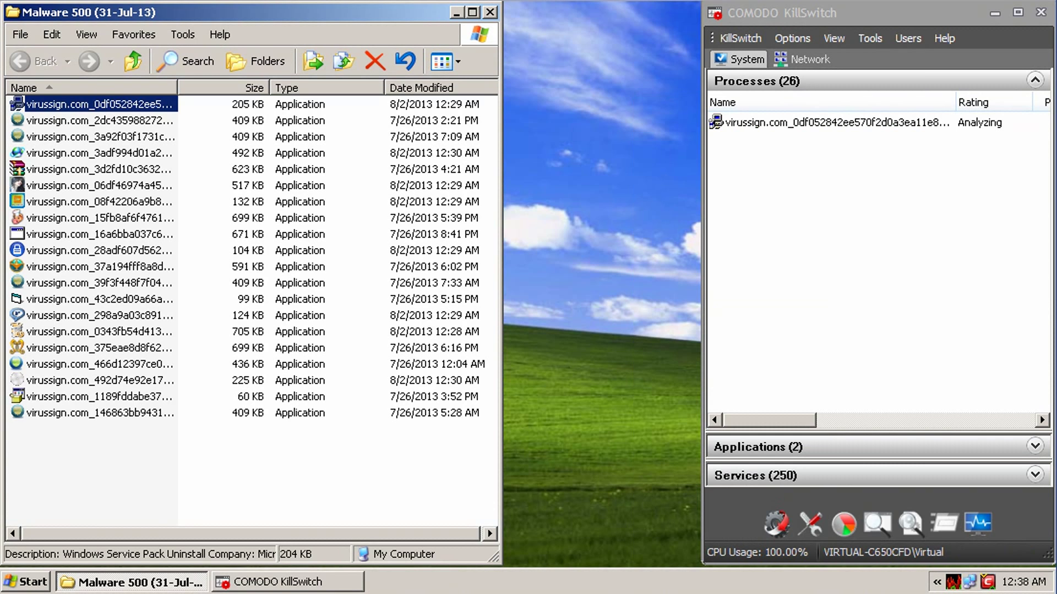
{"action": "left_click", "coordinate": [100, 120]}
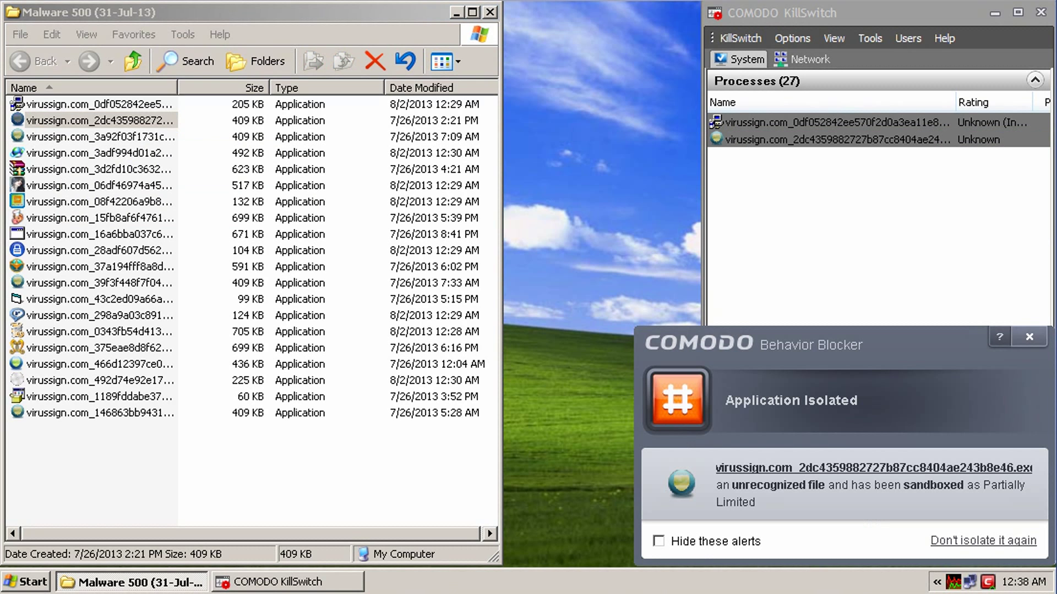
{"action": "left_click", "coordinate": [1029, 337]}
{"action": "left_click", "coordinate": [99, 153]}
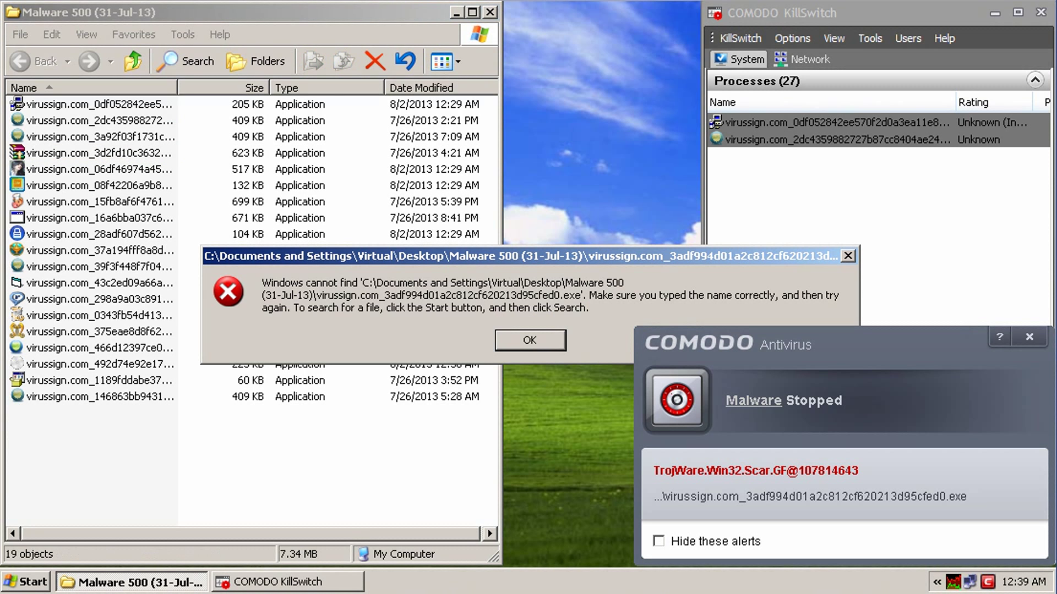
{"action": "left_click", "coordinate": [1029, 337]}
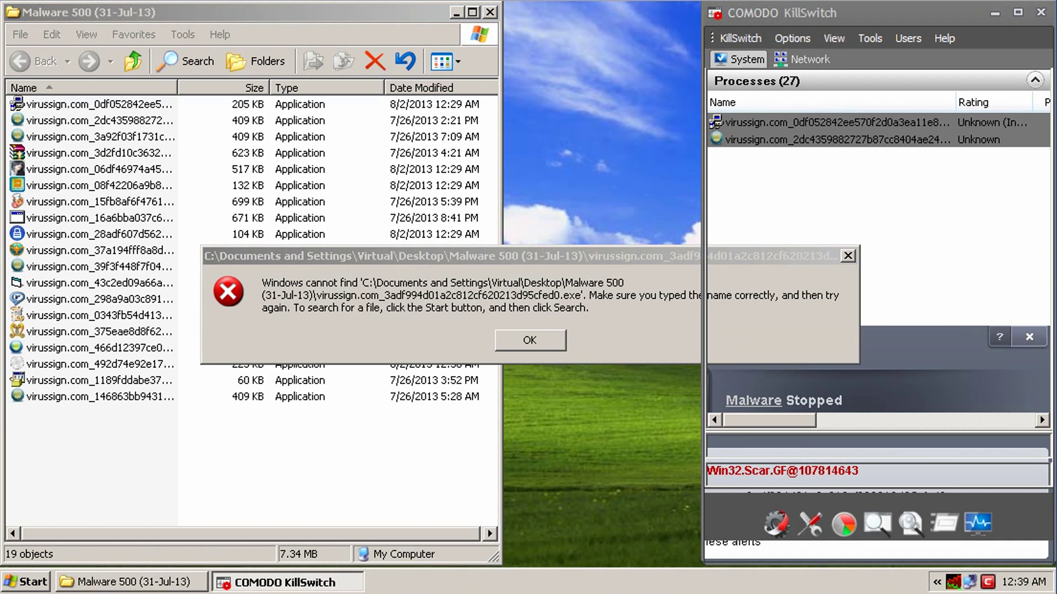
{"action": "left_click", "coordinate": [529, 340]}
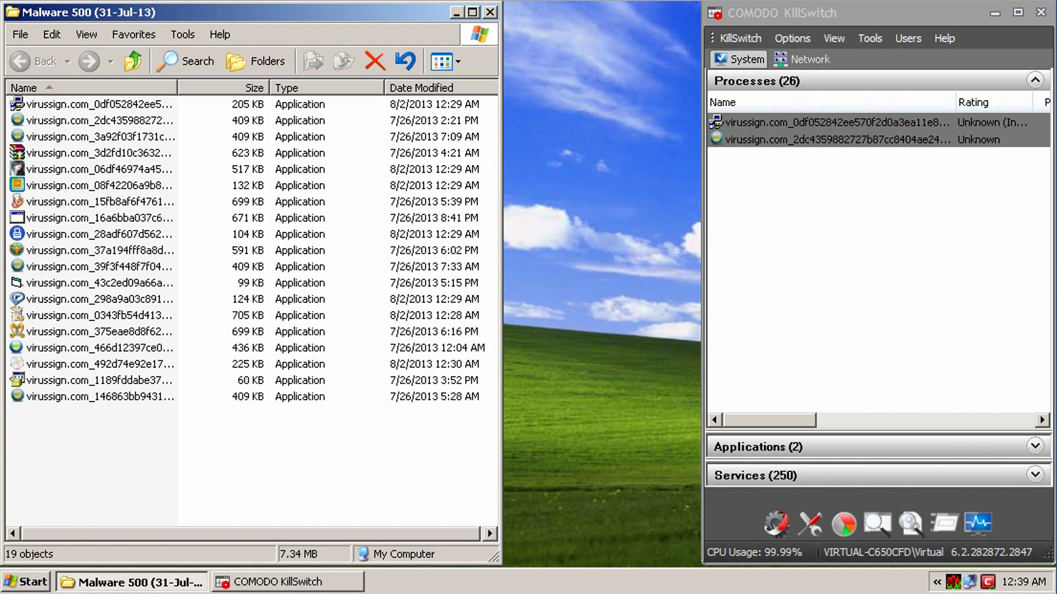
- Run the virussign.com_3d2fd10c3632d7941b84a143e9afc766.exe sample and close the COMODO alerts
{"action": "left_click", "coordinate": [50, 153]}
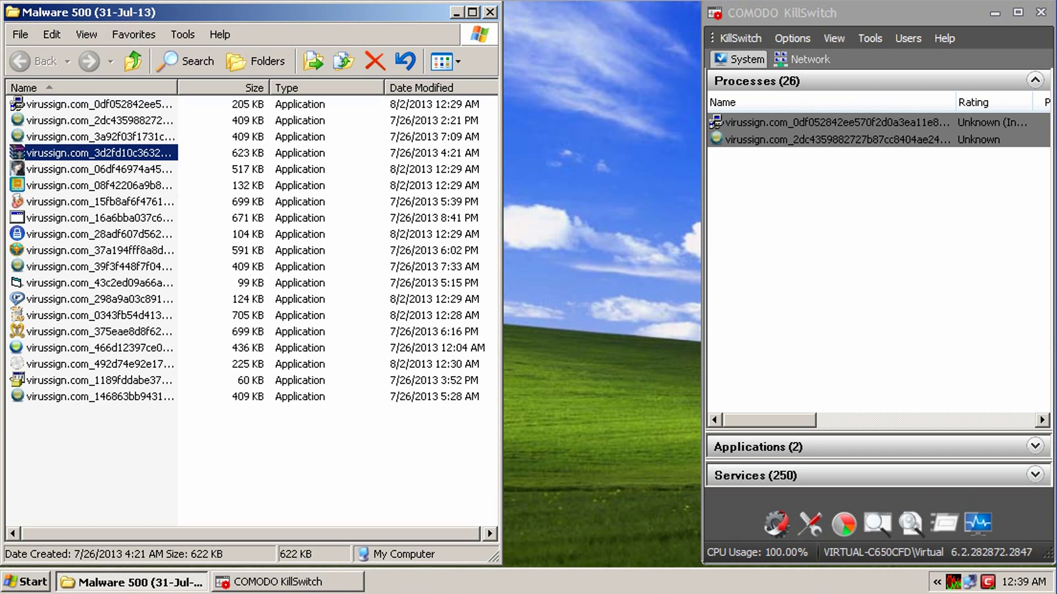
{"action": "key", "text": "Return"}
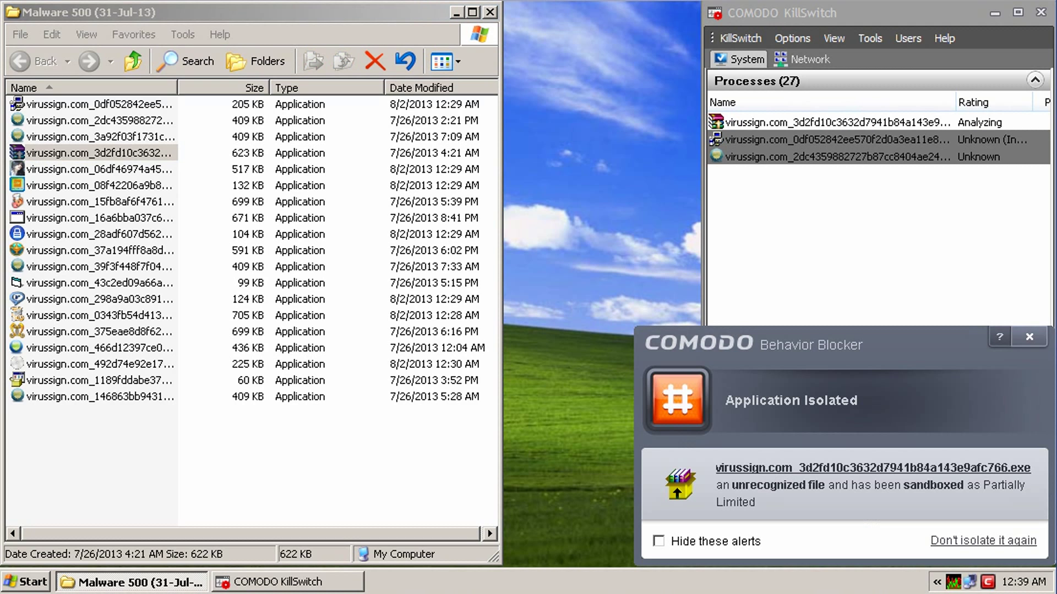
{"action": "left_click", "coordinate": [1029, 337]}
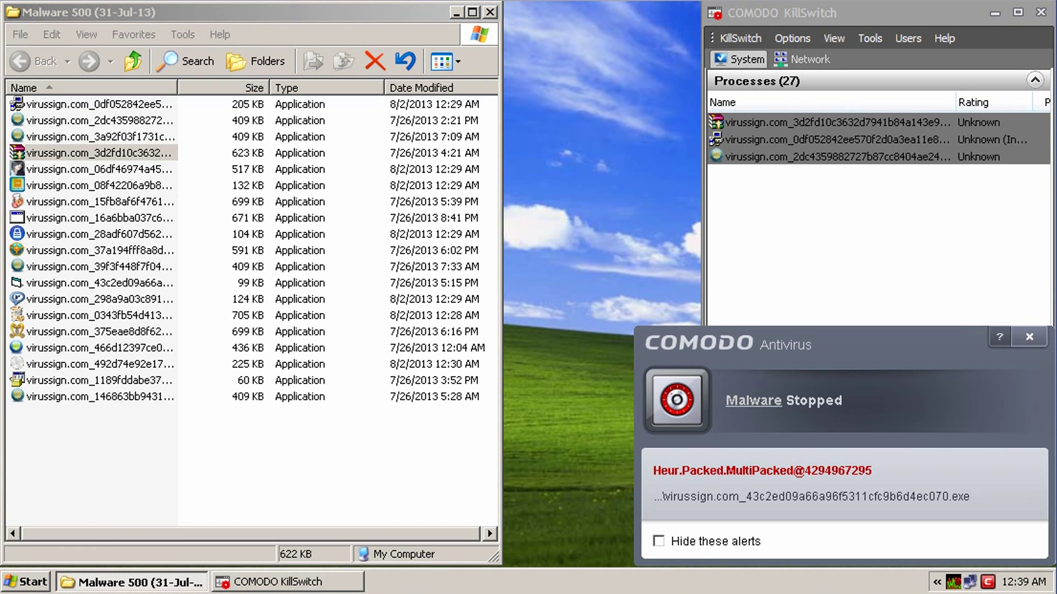
{"action": "left_click", "coordinate": [1029, 337]}
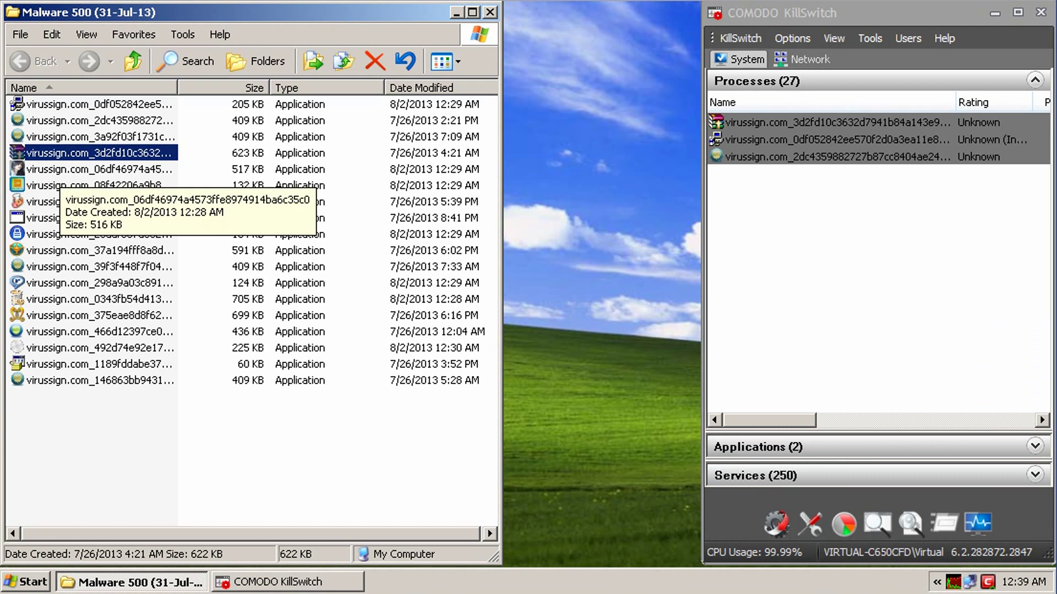
- Run the virussign.com_06df46974a4573ffe8974914ba6c35c0.exe sample and close the COMODO alerts
{"action": "left_click", "coordinate": [135, 169]}
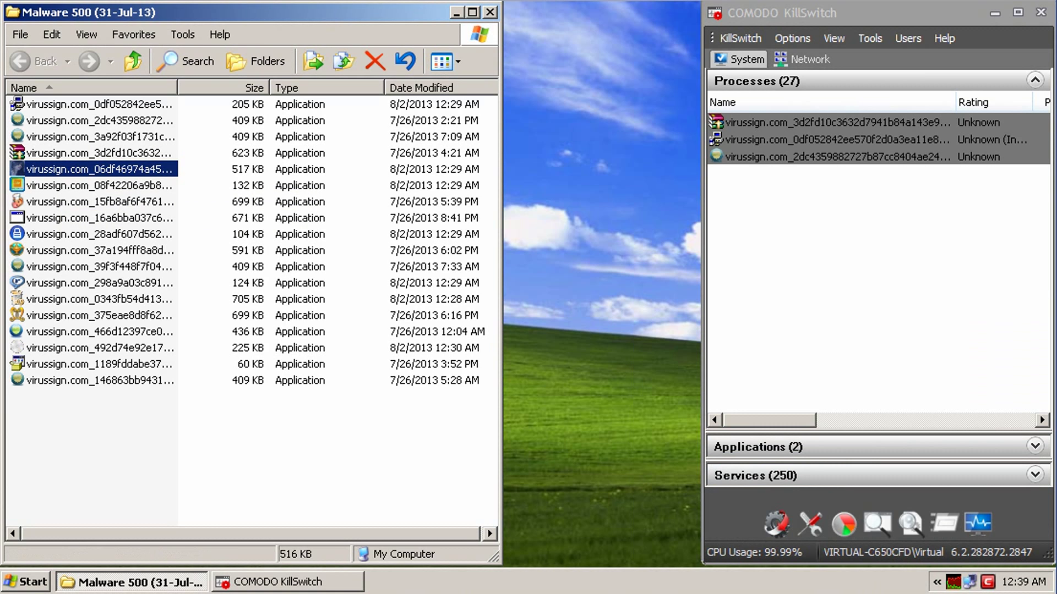
{"action": "key", "text": "Return"}
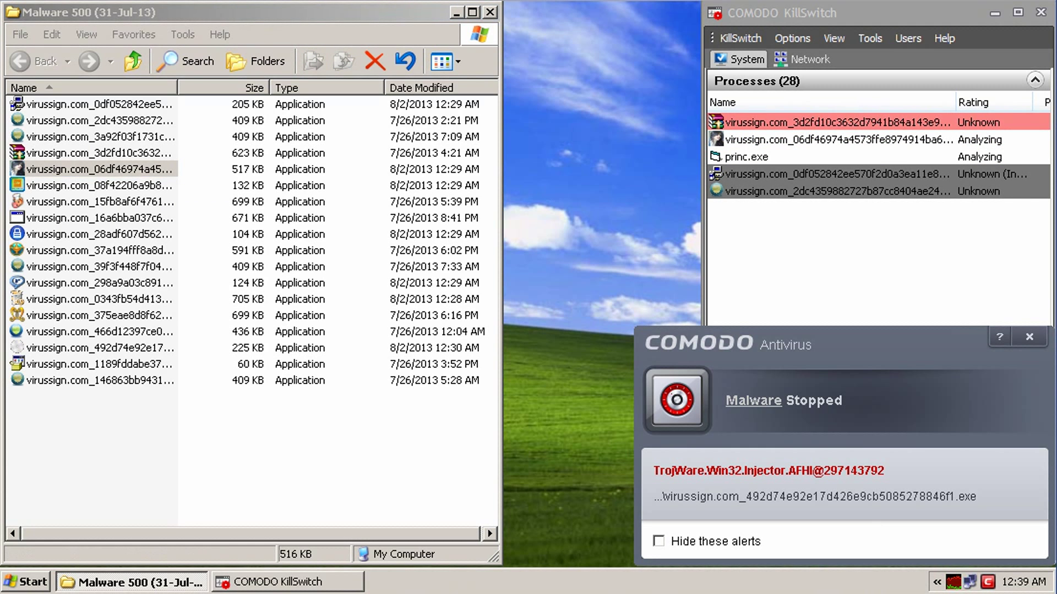
{"action": "left_click", "coordinate": [1029, 337]}
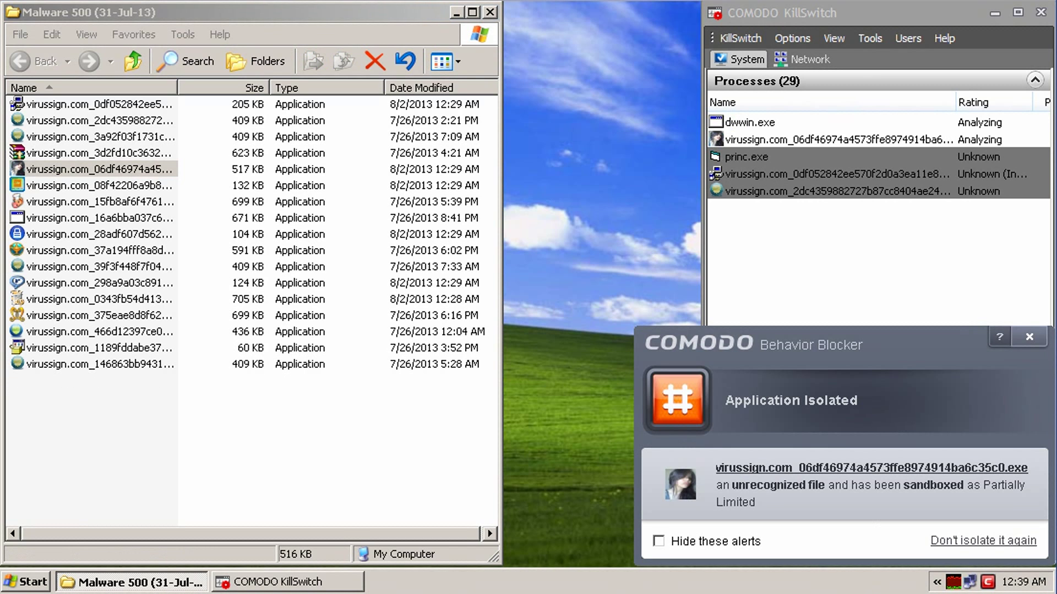
{"action": "left_click", "coordinate": [1029, 337]}
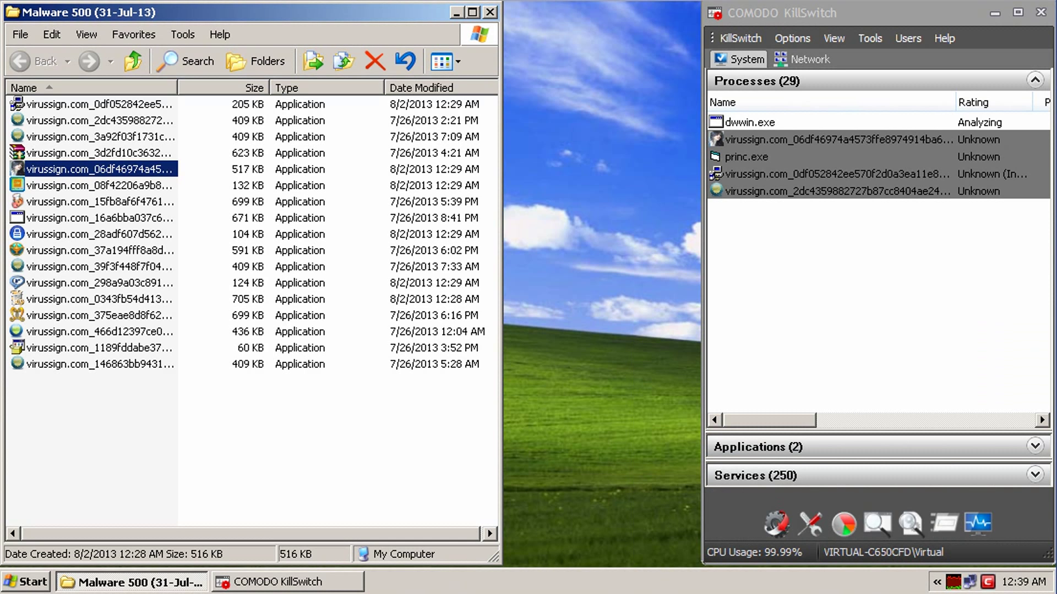
- Run the virussign.com_08f42206a9b8 sample, accept its licence terms and install it to C:\Program Files\Drug_Store
{"action": "left_click", "coordinate": [99, 186]}
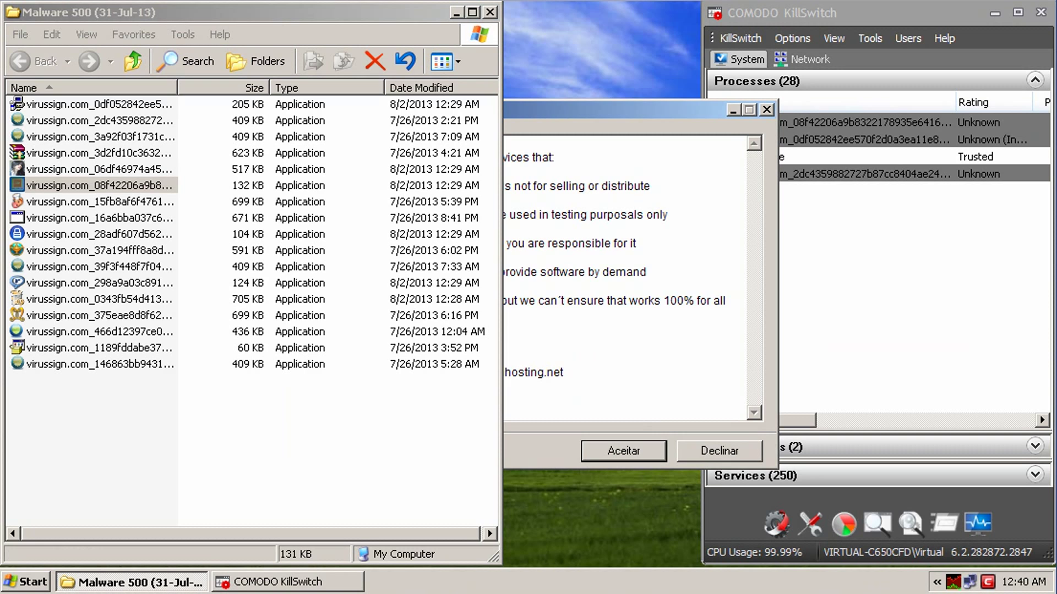
{"action": "left_click", "coordinate": [623, 451]}
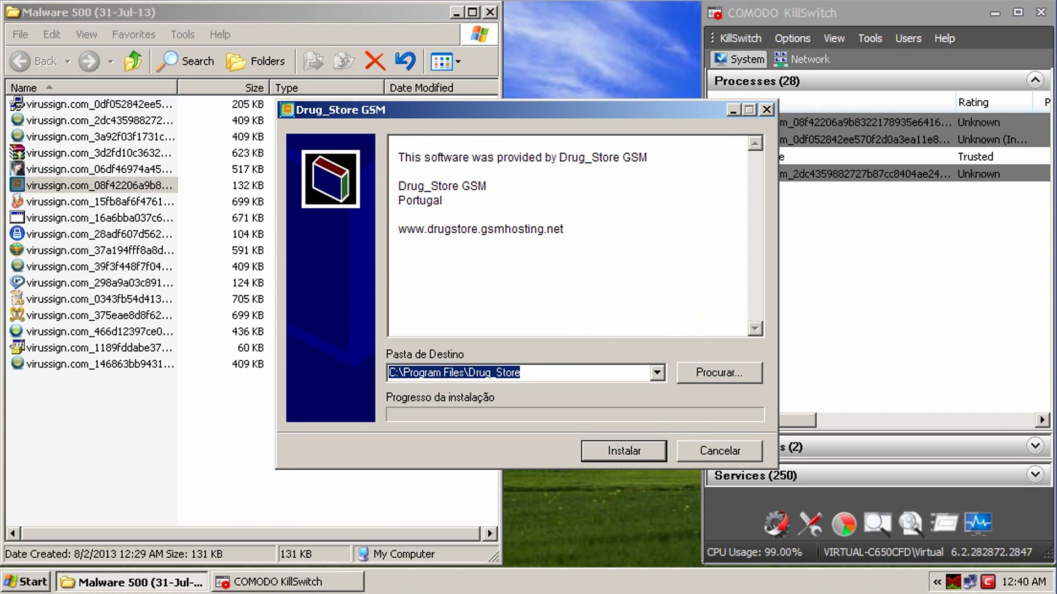
{"action": "left_click", "coordinate": [623, 451]}
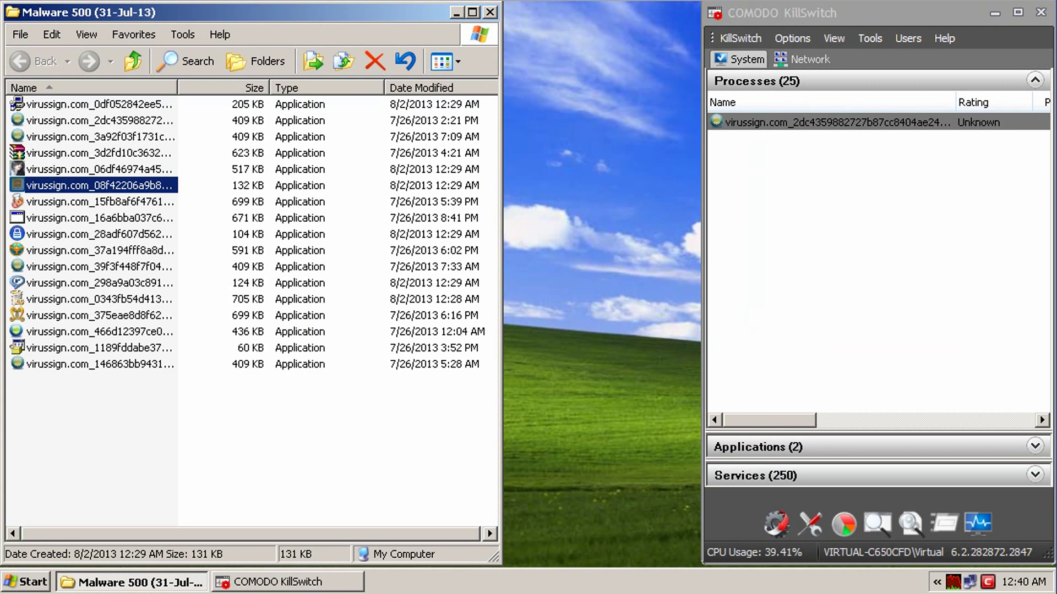
- Run the virussign.com_15fb8af6f4761 sample without sending its error report and the virussign.com_16a6bba037c6 sample, closing the isolation alerts
{"action": "double_click", "coordinate": [57, 203]}
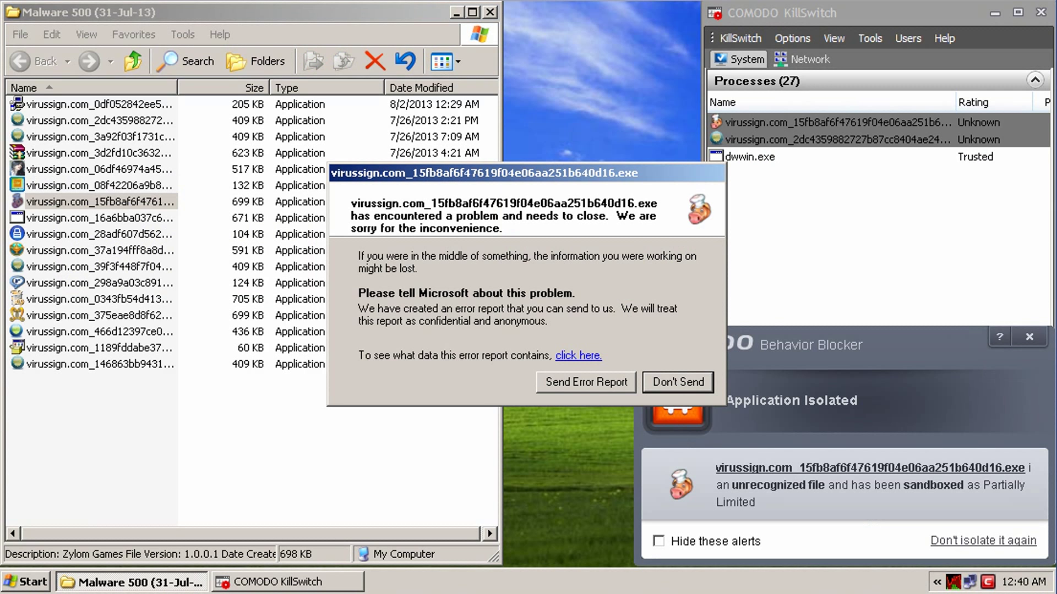
{"action": "left_click", "coordinate": [678, 383]}
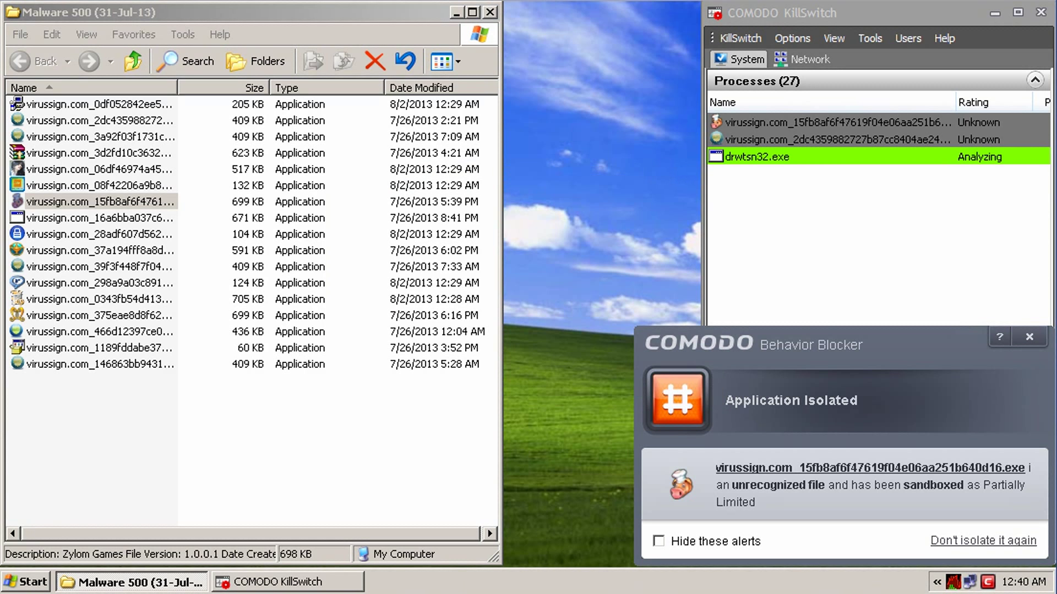
{"action": "left_click", "coordinate": [99, 218]}
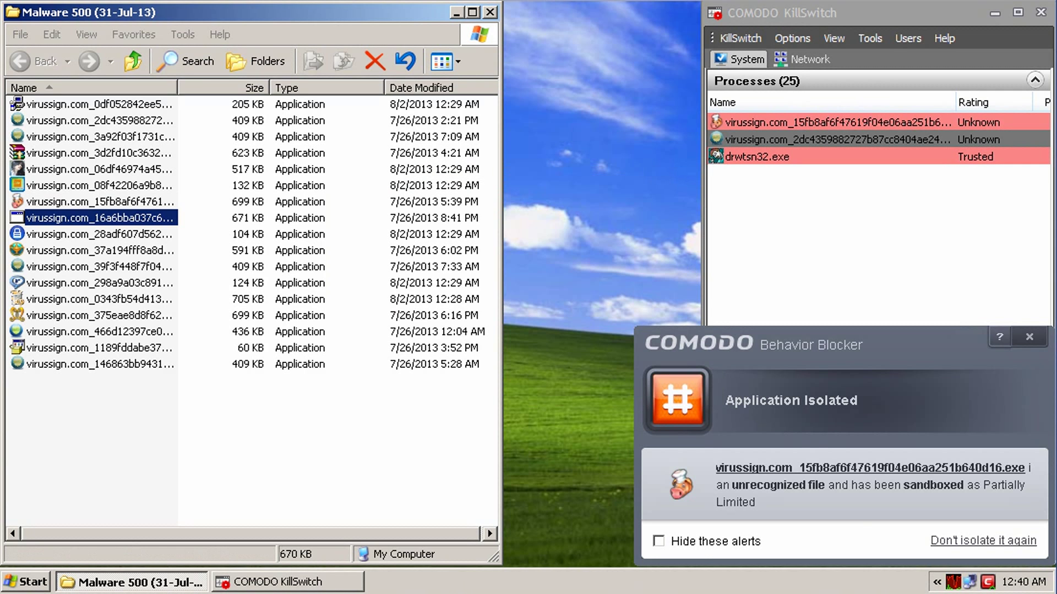
{"action": "left_click", "coordinate": [1029, 336]}
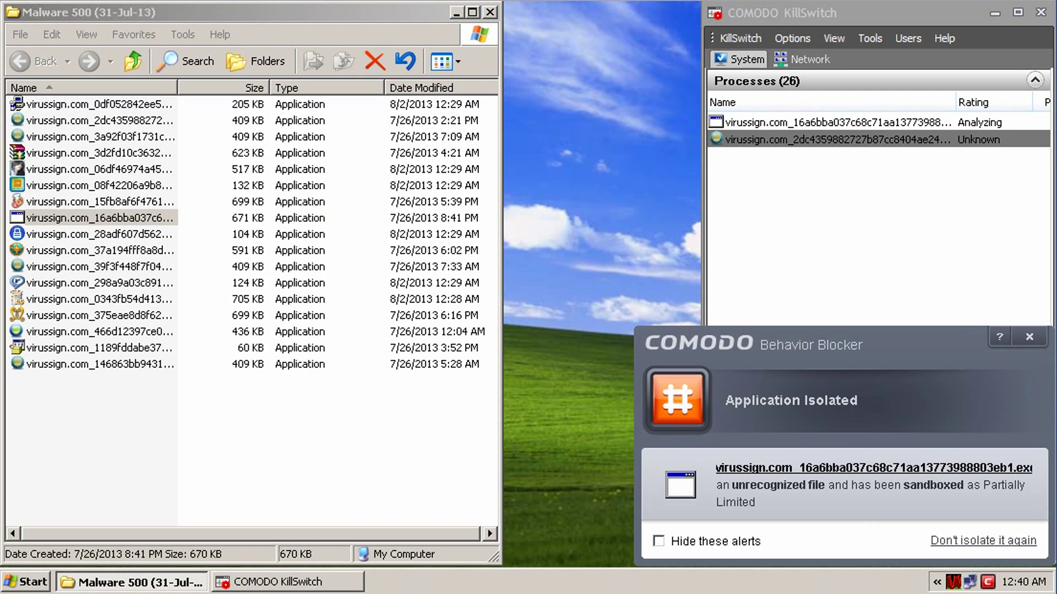
{"action": "left_click", "coordinate": [1029, 337]}
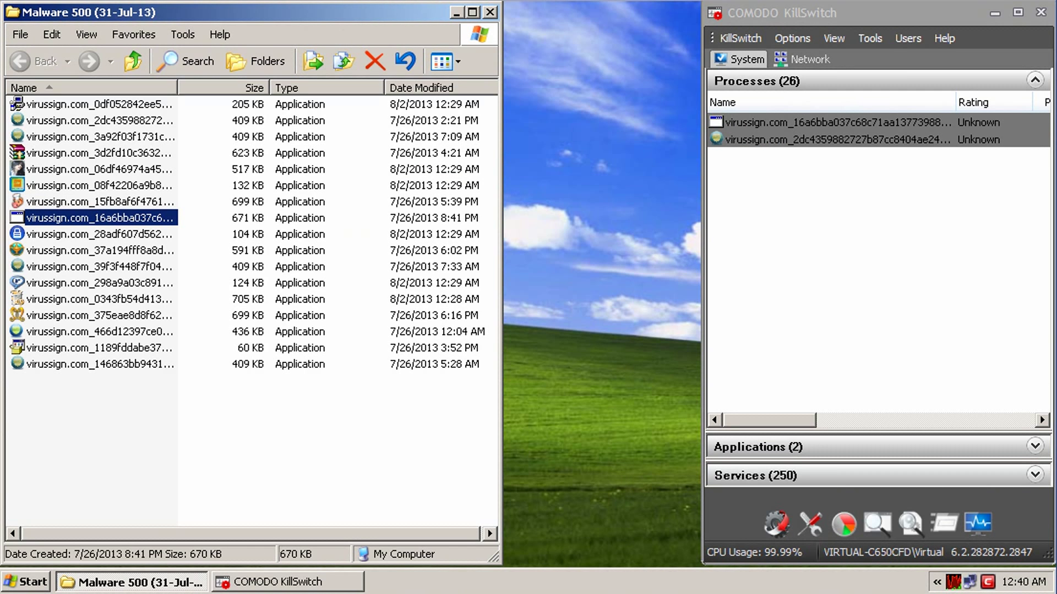
- Run the virussign.com_28adf607d562 sample and dismiss its error message
{"action": "left_click", "coordinate": [99, 235]}
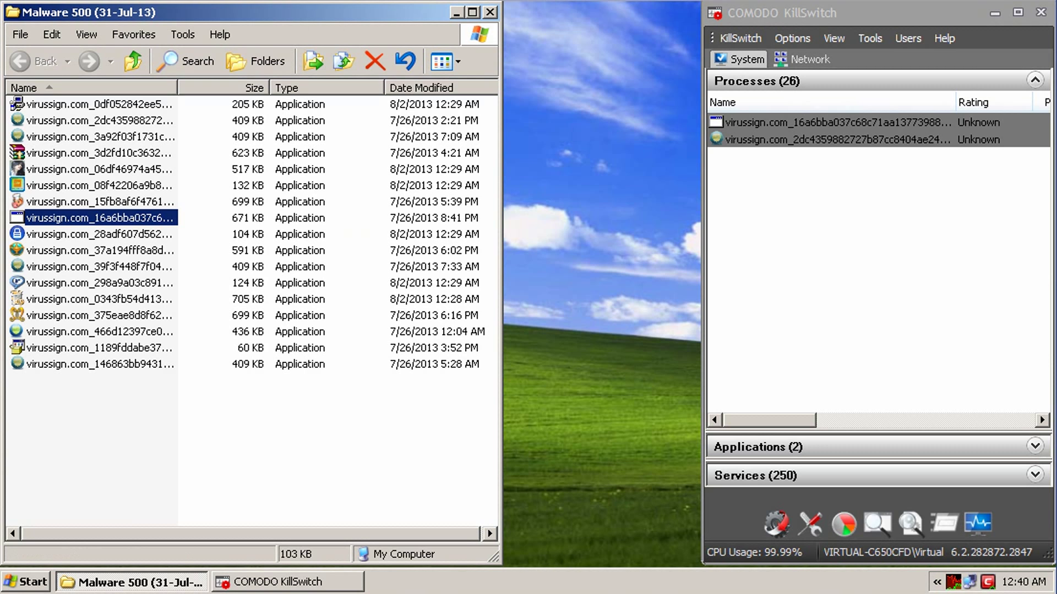
{"action": "double_click", "coordinate": [41, 235]}
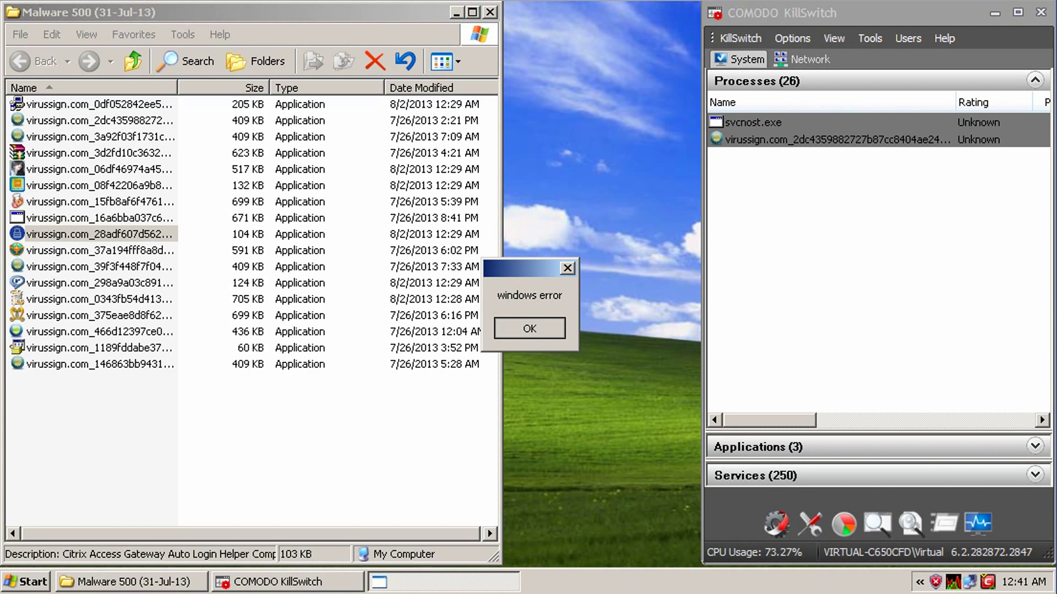
{"action": "key", "text": "Return"}
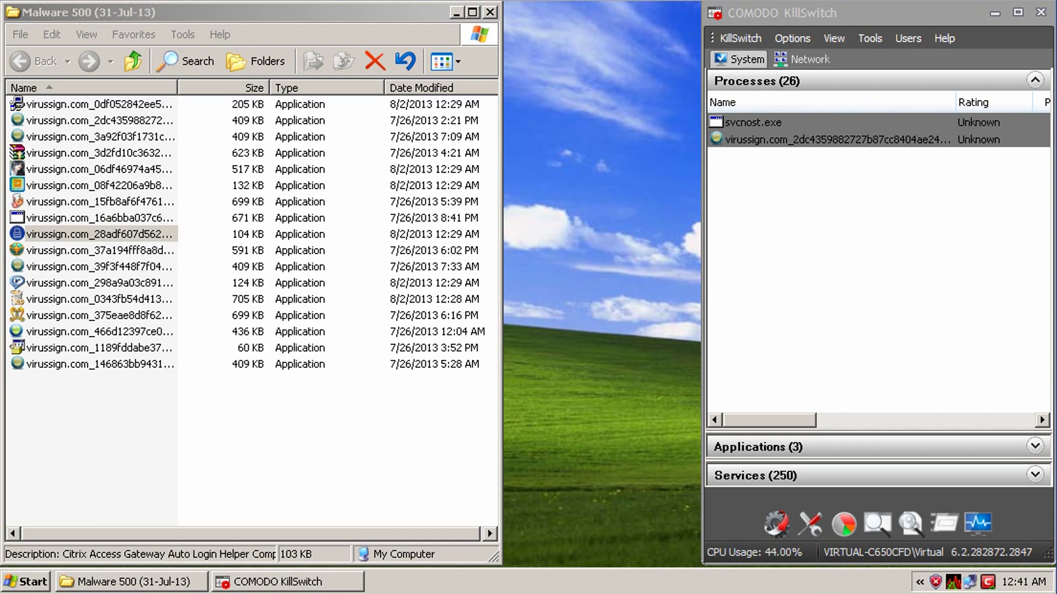
- Run the virussign.com_1189fddabe37 sample and close the Malware 500 folder window
{"action": "double_click", "coordinate": [99, 348]}
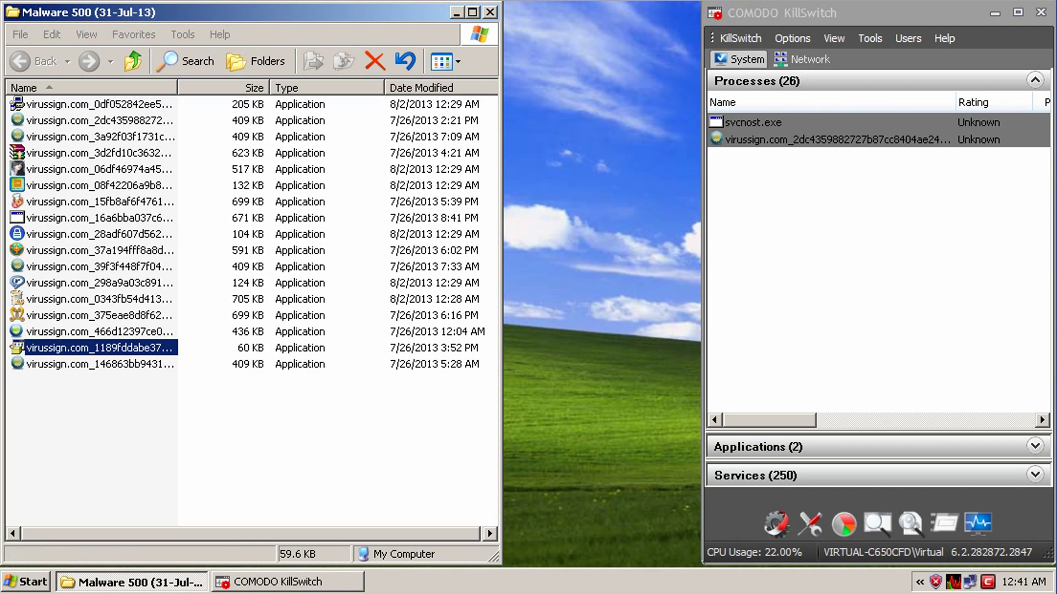
{"action": "key", "text": "Return"}
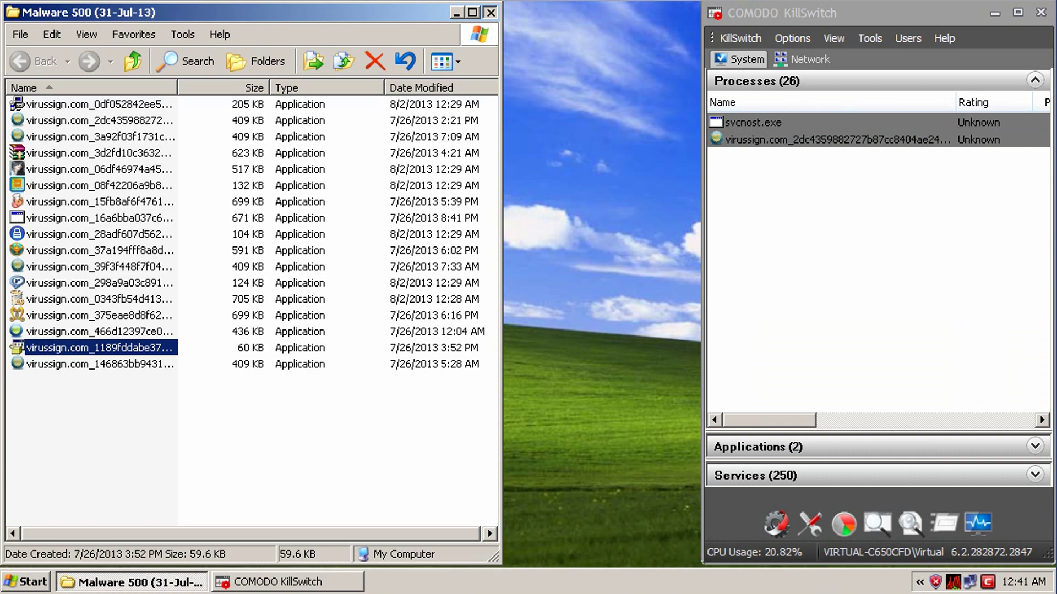
{"action": "left_click", "coordinate": [490, 13]}
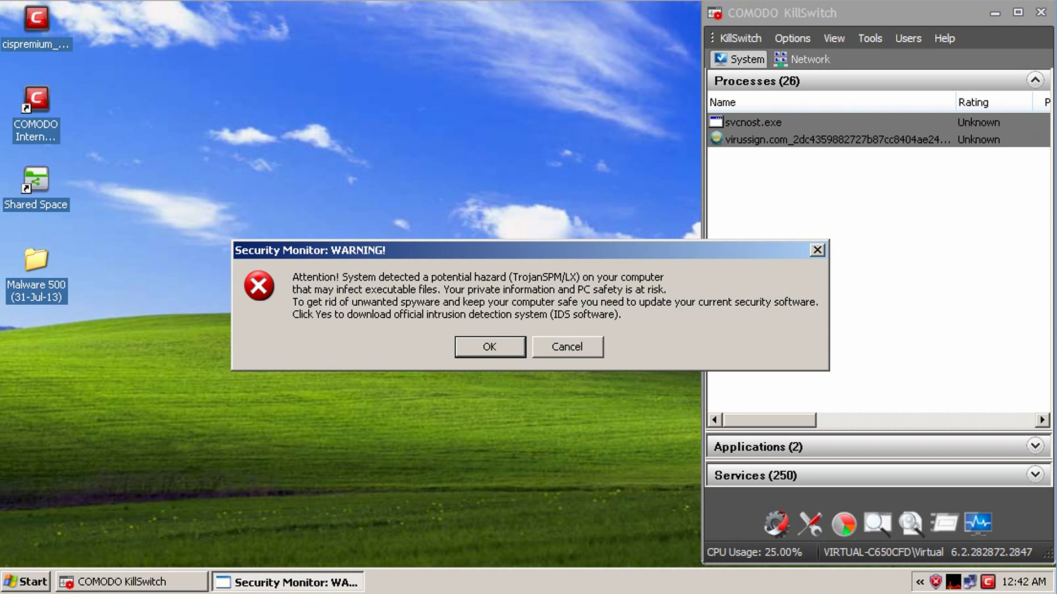
- Dismiss the Security Monitor warning and examine the remaining isolated process's details in KillSwitch
{"action": "key", "text": "Escape"}
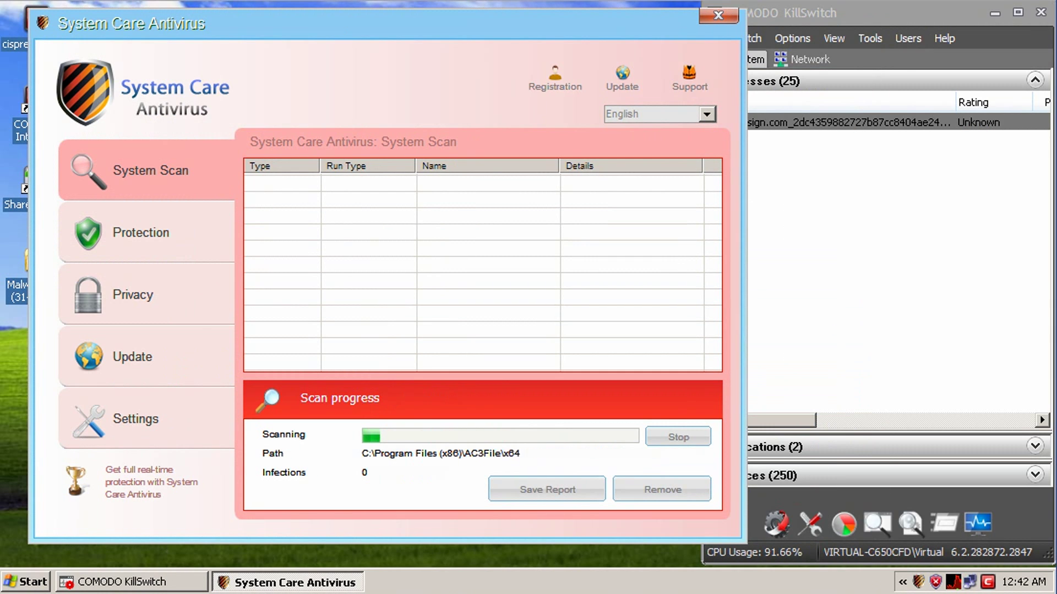
{"action": "left_click", "coordinate": [847, 122]}
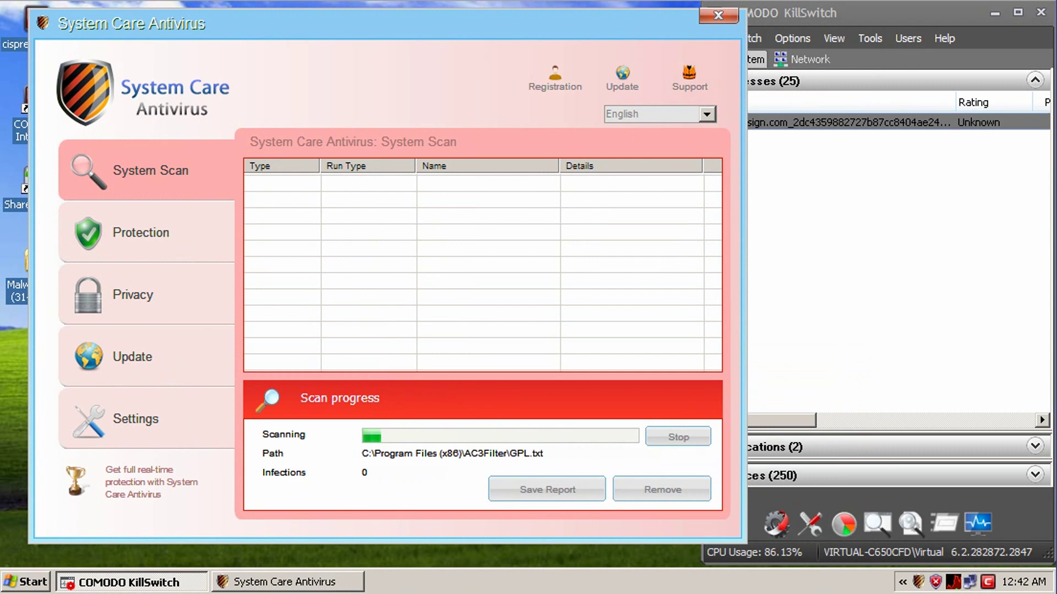
{"action": "left_click_drag", "start_coordinate": [784, 420], "coordinate": [851, 420]}
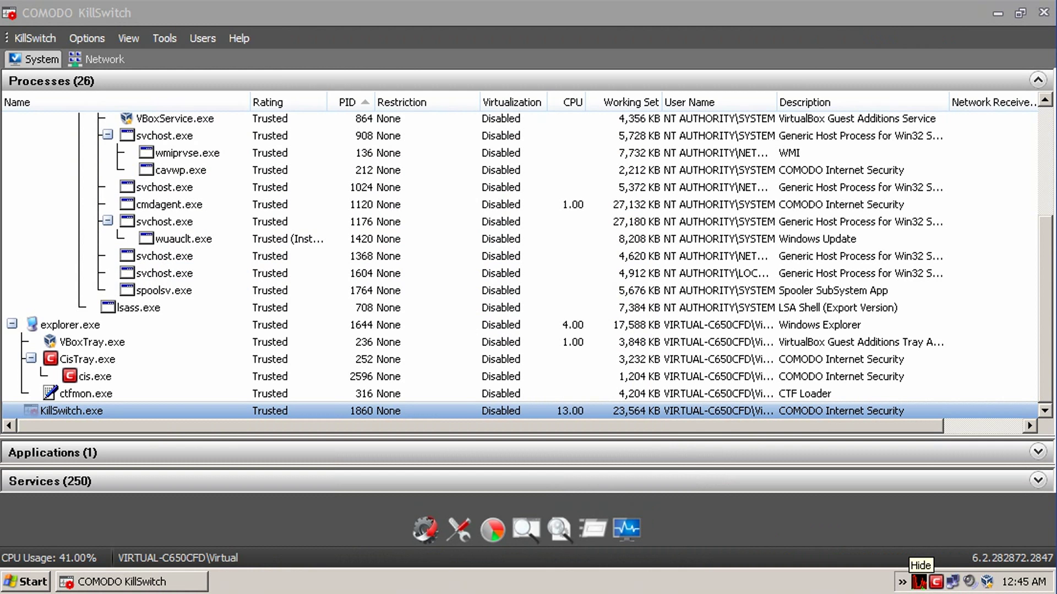
- Review the whole process tree in KillSwitch for untrusted processes and close KillSwitch
{"action": "left_click", "coordinate": [903, 582]}
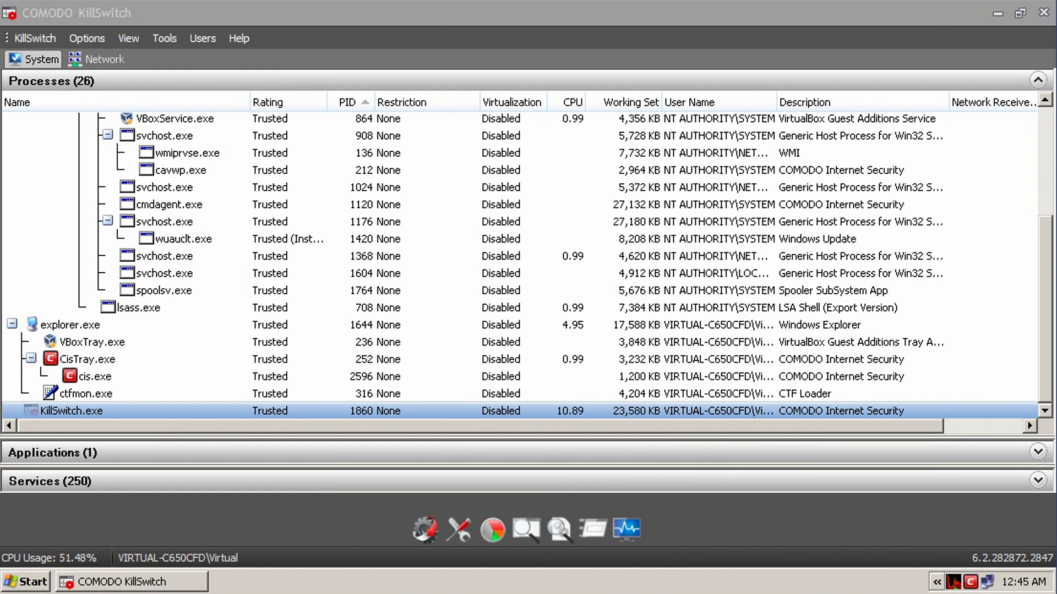
{"action": "left_click_drag", "start_coordinate": [1045, 320], "coordinate": [1044, 206]}
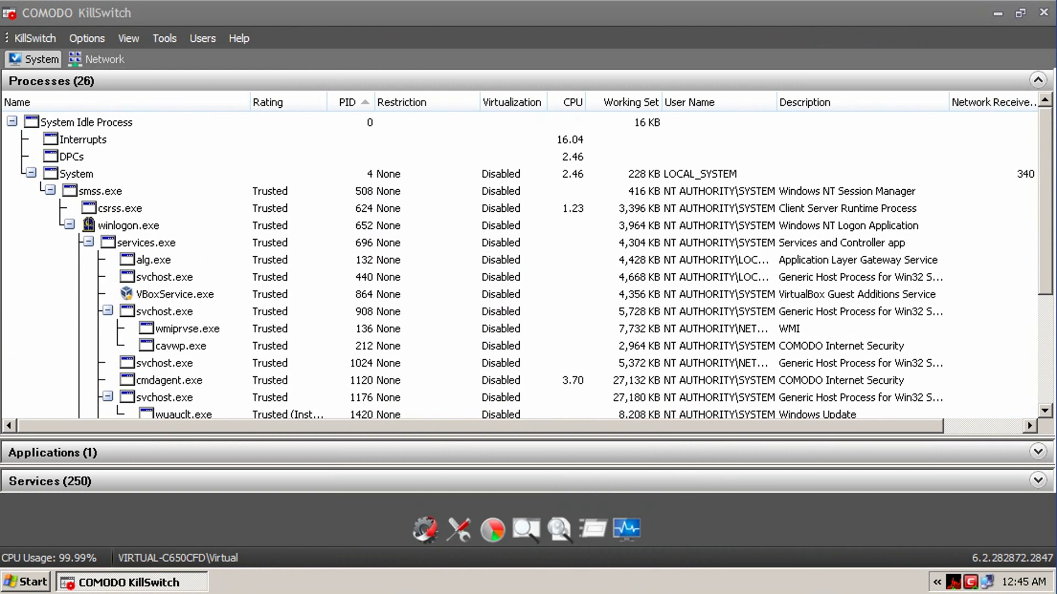
{"action": "scroll", "coordinate": [528, 266], "scroll_direction": "down", "scroll_amount": 4}
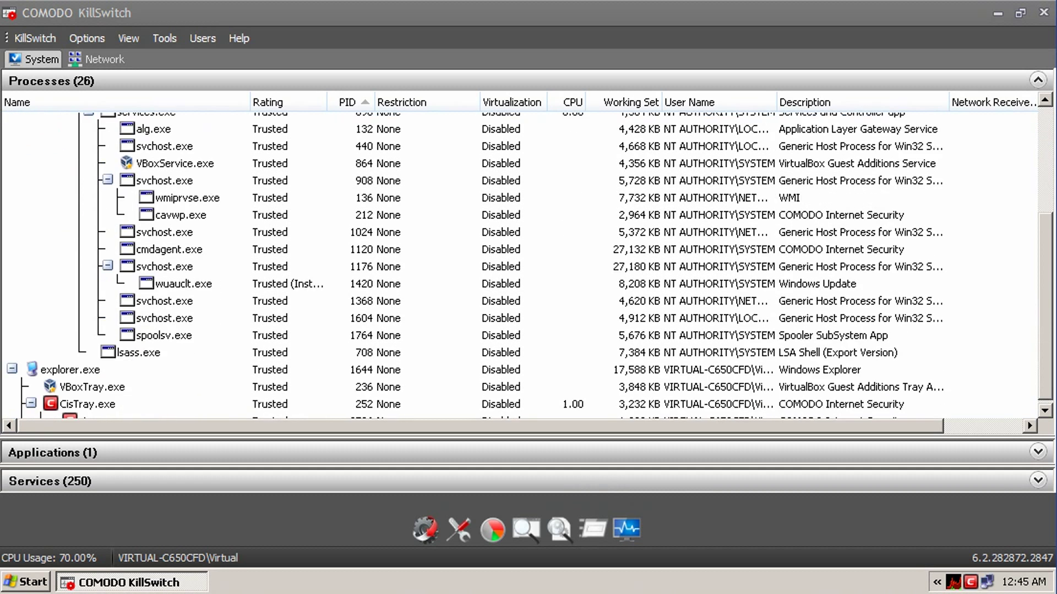
{"action": "key", "text": "alt+F4"}
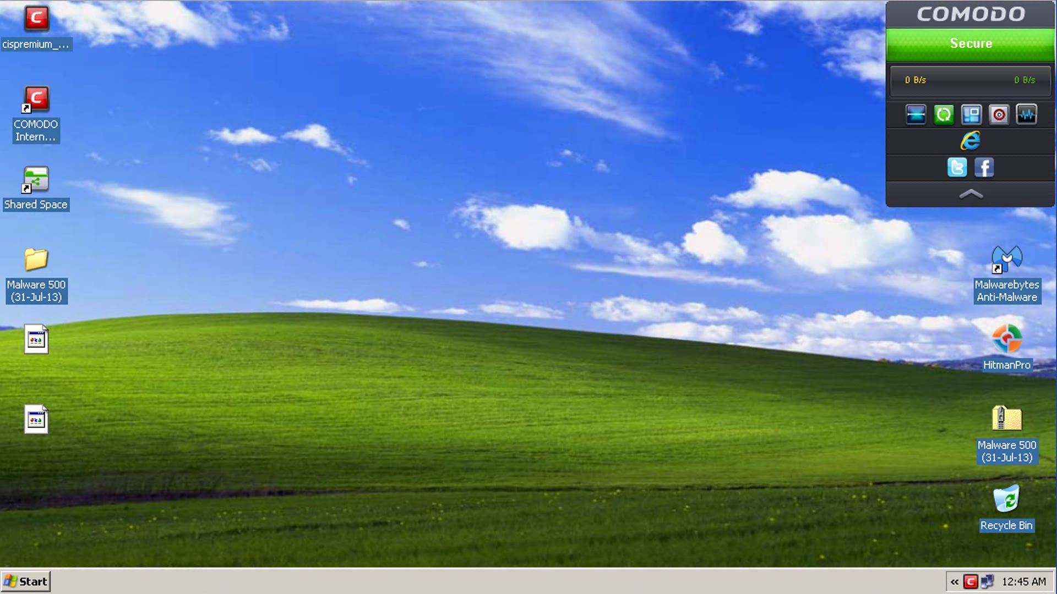
{"action": "left_click_drag", "start_coordinate": [77, 332], "coordinate": [30, 480]}
{"action": "left_click", "coordinate": [78, 352]}
{"action": "left_click_drag", "start_coordinate": [97, 332], "coordinate": [29, 479]}
{"action": "left_click", "coordinate": [91, 352]}
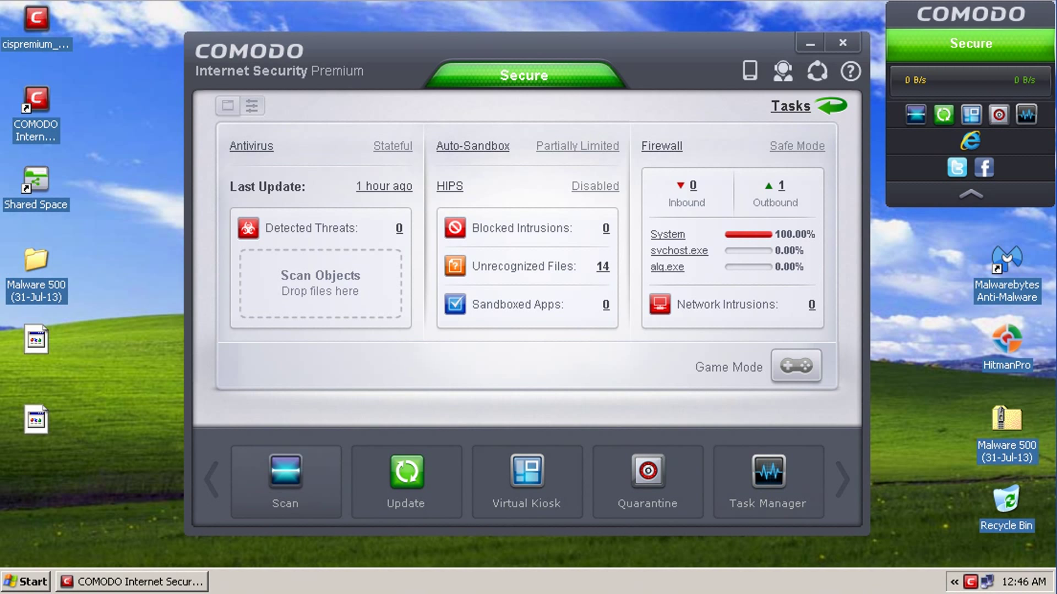
- Run a COMODO Quick Scan of commonly infected areas and memory, and close the scan window when it has finished
{"action": "left_click", "coordinate": [285, 481]}
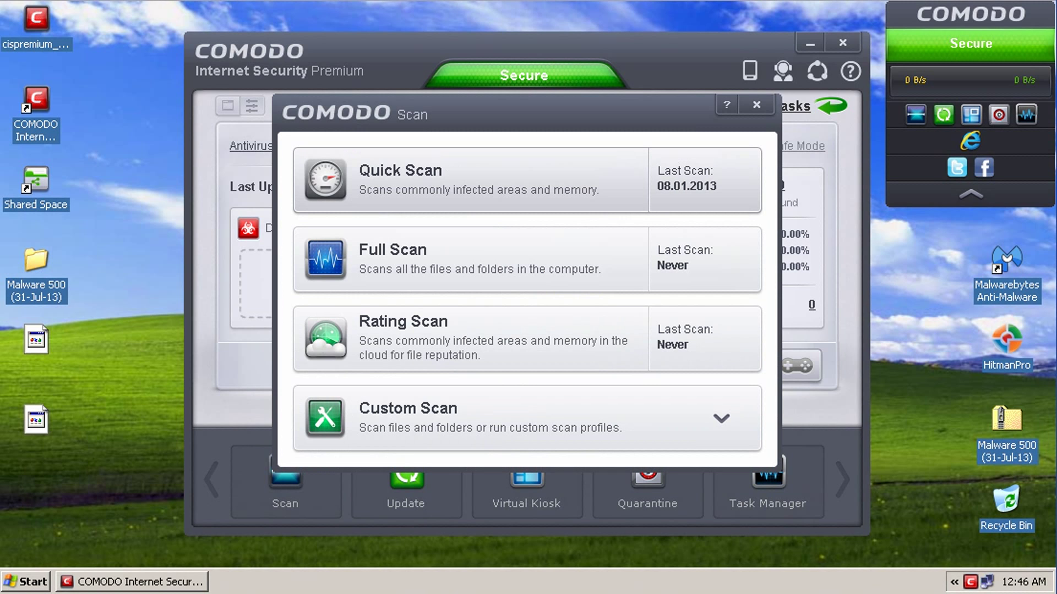
{"action": "left_click", "coordinate": [471, 179]}
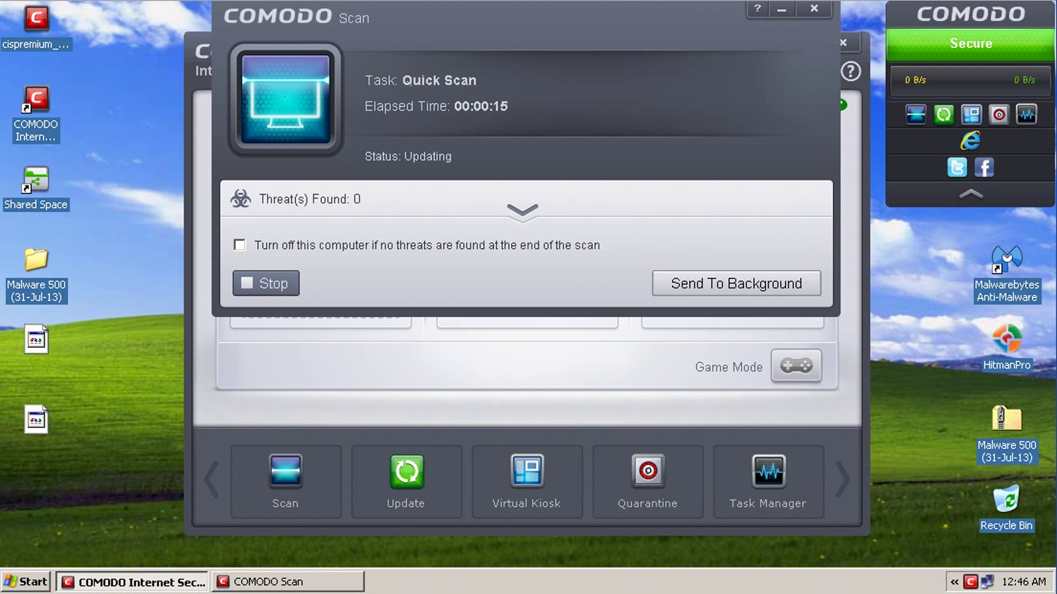
{"action": "left_click_drag", "start_coordinate": [523, 18], "coordinate": [526, 136]}
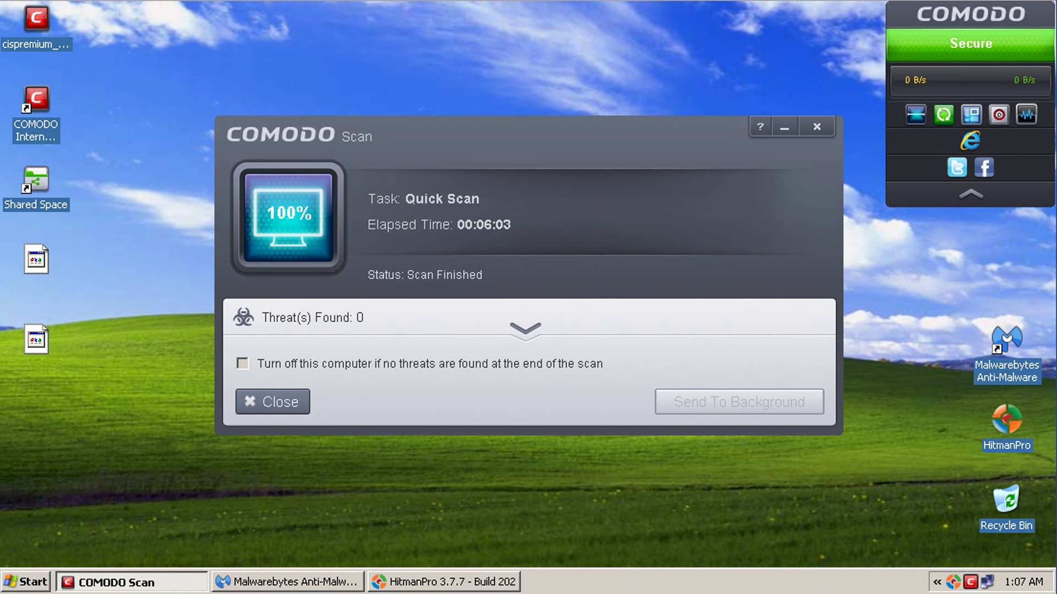
{"action": "left_click", "coordinate": [273, 401]}
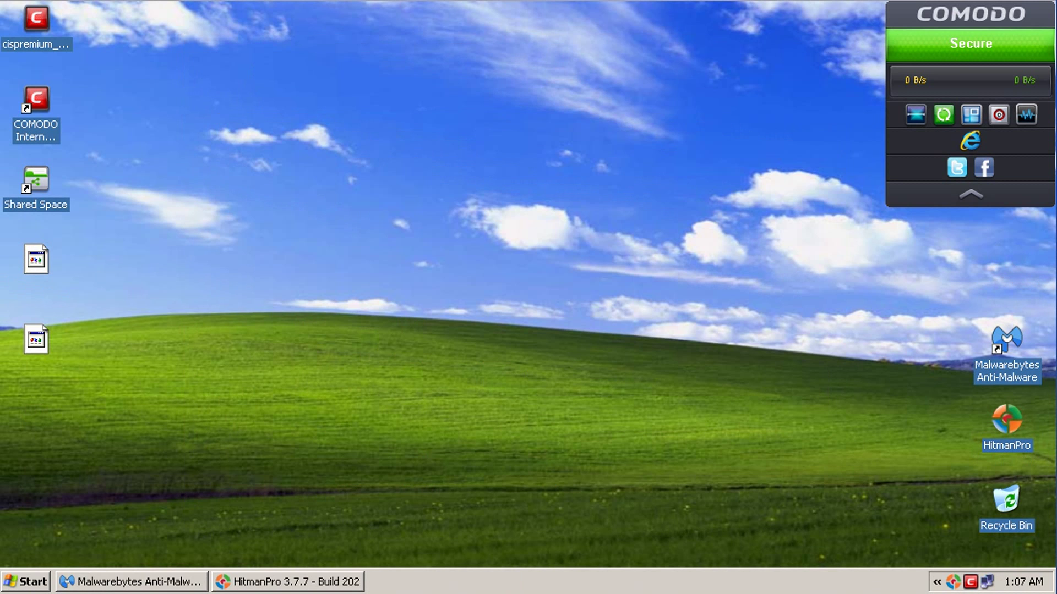
- Switch to the Malwarebytes Anti-Malware scan results and widen the Vendor and Item columns to fit full detection names and file paths
{"action": "left_click", "coordinate": [132, 582]}
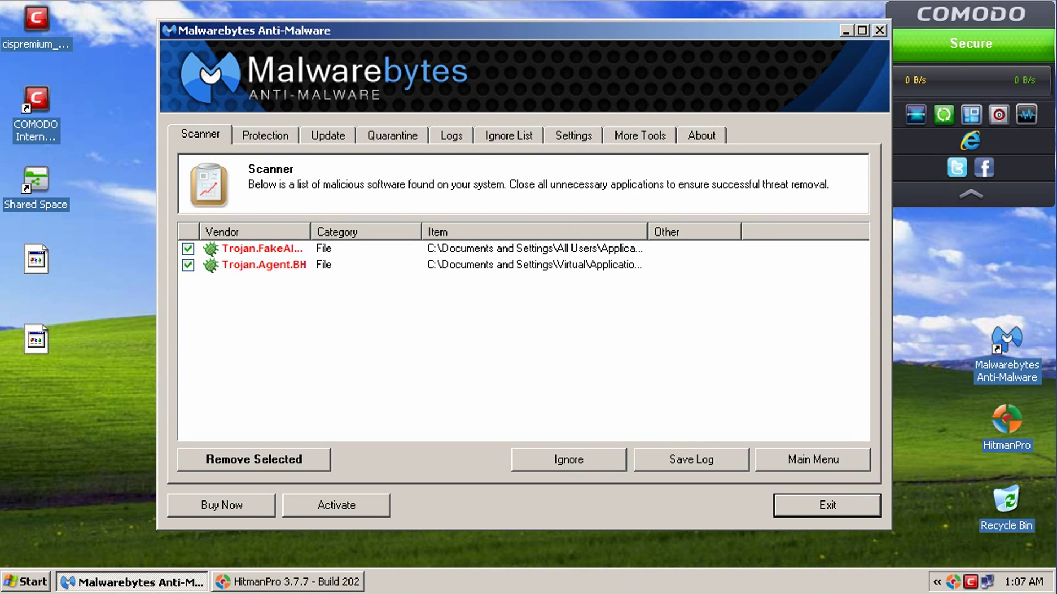
{"action": "left_click_drag", "start_coordinate": [310, 232], "coordinate": [335, 232]}
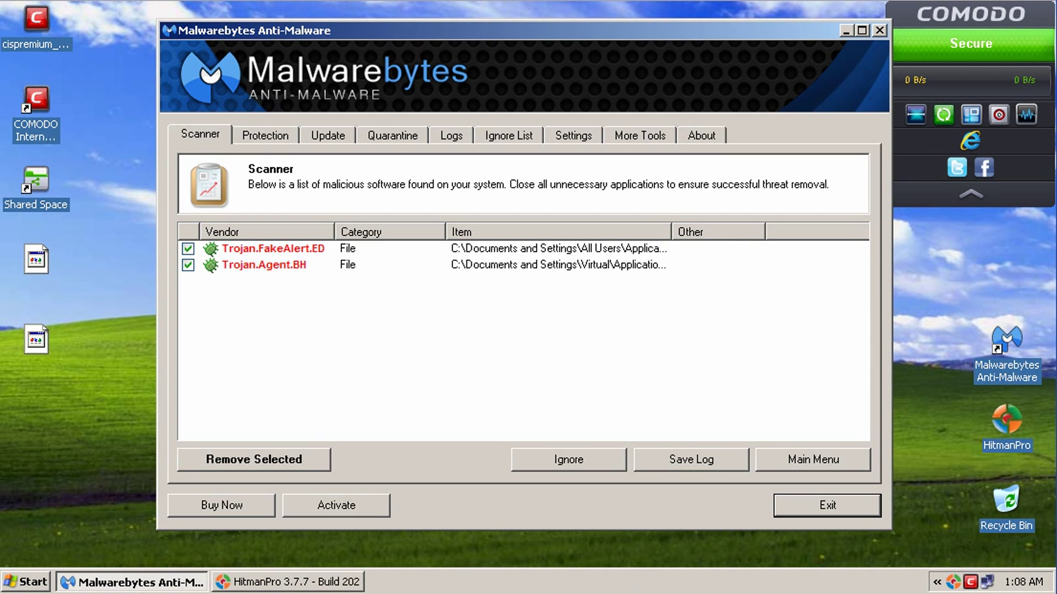
{"action": "left_click", "coordinate": [273, 249]}
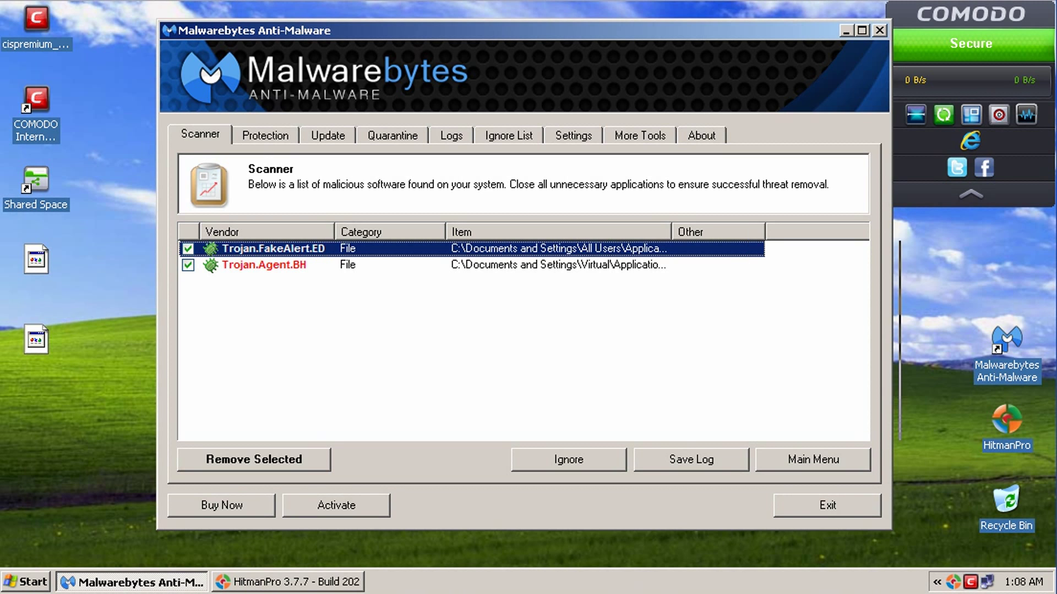
{"action": "double_click", "coordinate": [672, 232]}
{"action": "left_click_drag", "start_coordinate": [396, 432], "coordinate": [728, 432]}
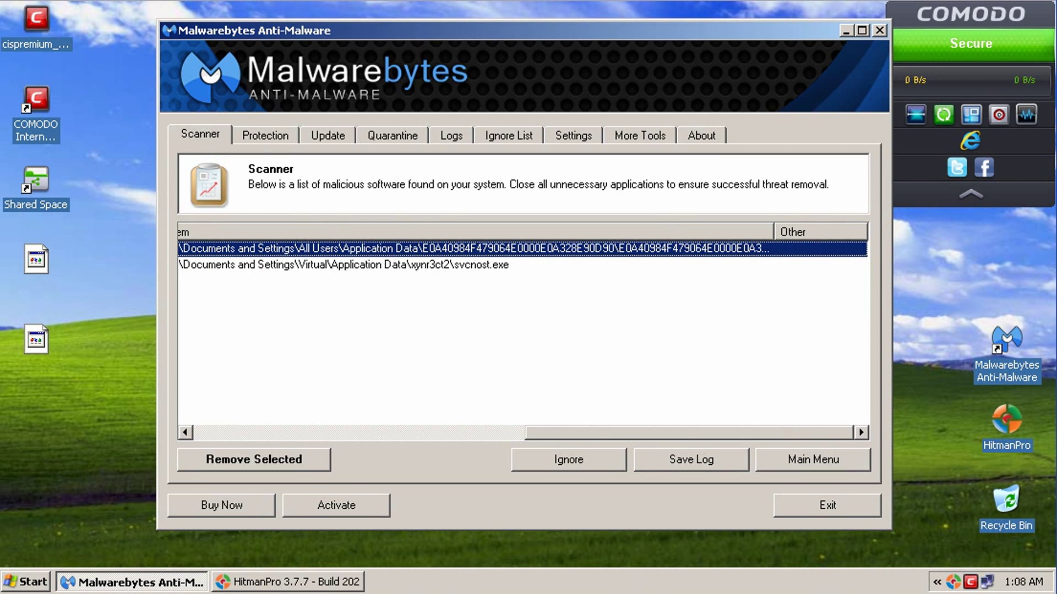
{"action": "left_click_drag", "start_coordinate": [774, 231], "coordinate": [1054, 232]}
{"action": "scroll", "coordinate": [522, 330], "scroll_direction": "left", "scroll_amount": 5}
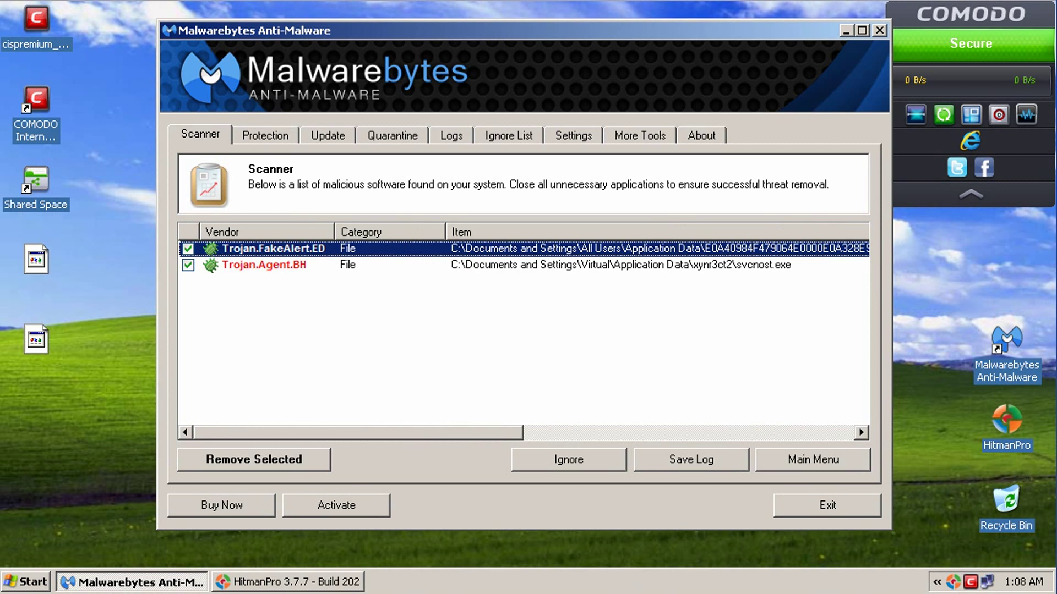
- Examine the vendor names and full file paths of the Trojan.FakeAlert.ED and Trojan.Agent.BH detections
{"action": "left_click", "coordinate": [620, 265]}
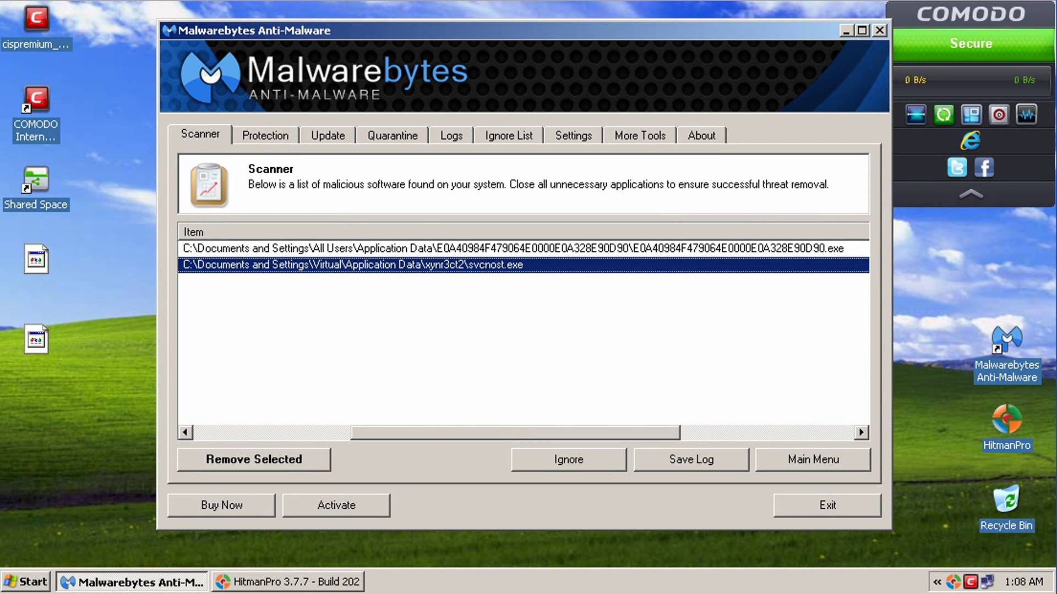
{"action": "left_click_drag", "start_coordinate": [515, 433], "coordinate": [361, 433]}
{"action": "left_click", "coordinate": [267, 248]}
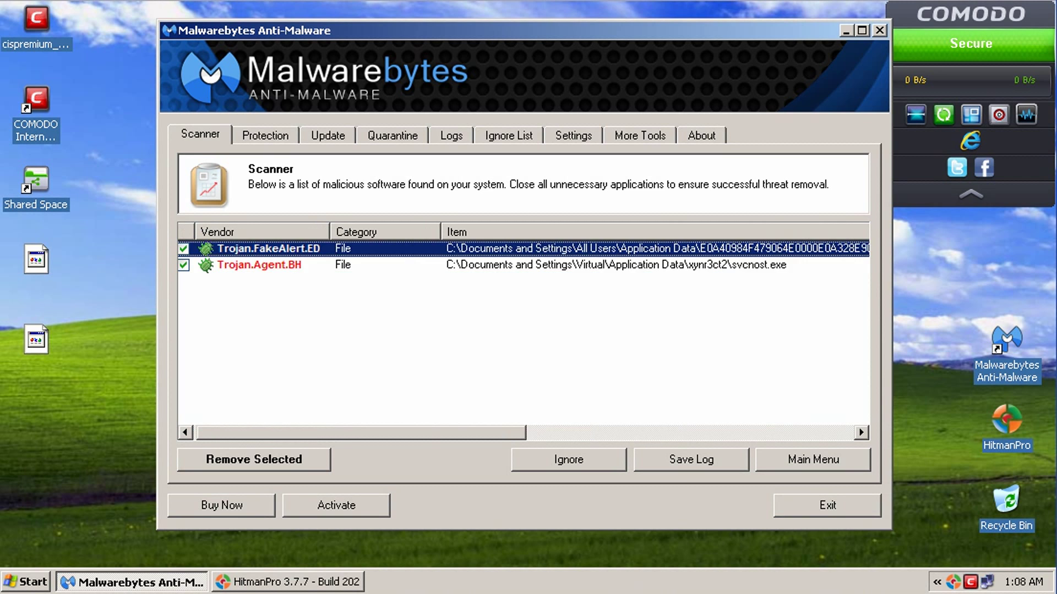
{"action": "left_click", "coordinate": [259, 266]}
{"action": "left_click", "coordinate": [268, 249]}
{"action": "left_click", "coordinate": [259, 265]}
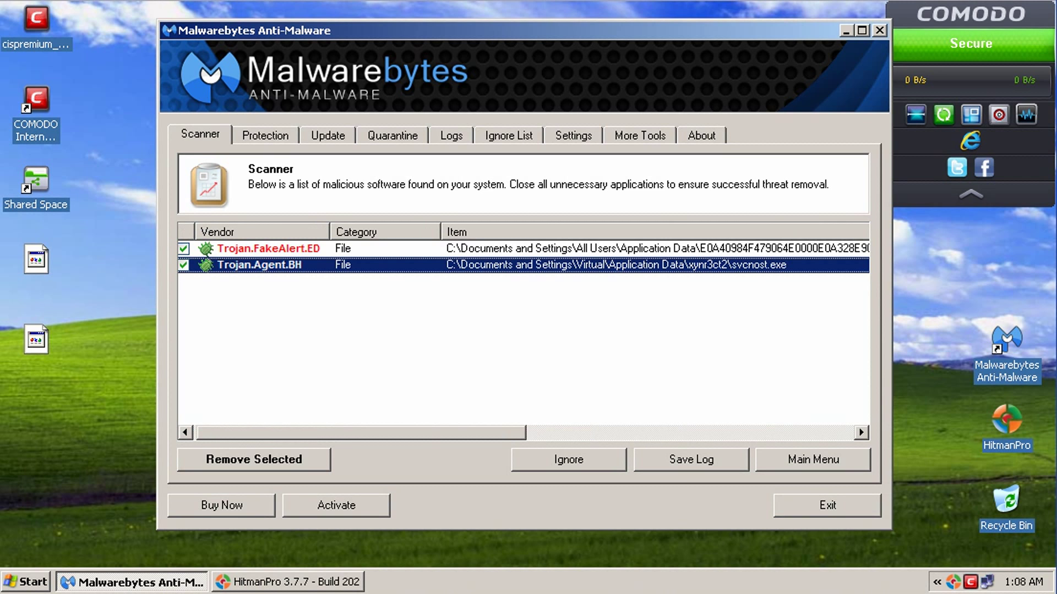
{"action": "mouse_move", "coordinate": [361, 433]}
{"action": "left_mouse_down"}
{"action": "mouse_move", "coordinate": [456, 433]}
{"action": "mouse_move", "coordinate": [356, 432]}
{"action": "left_mouse_up"}
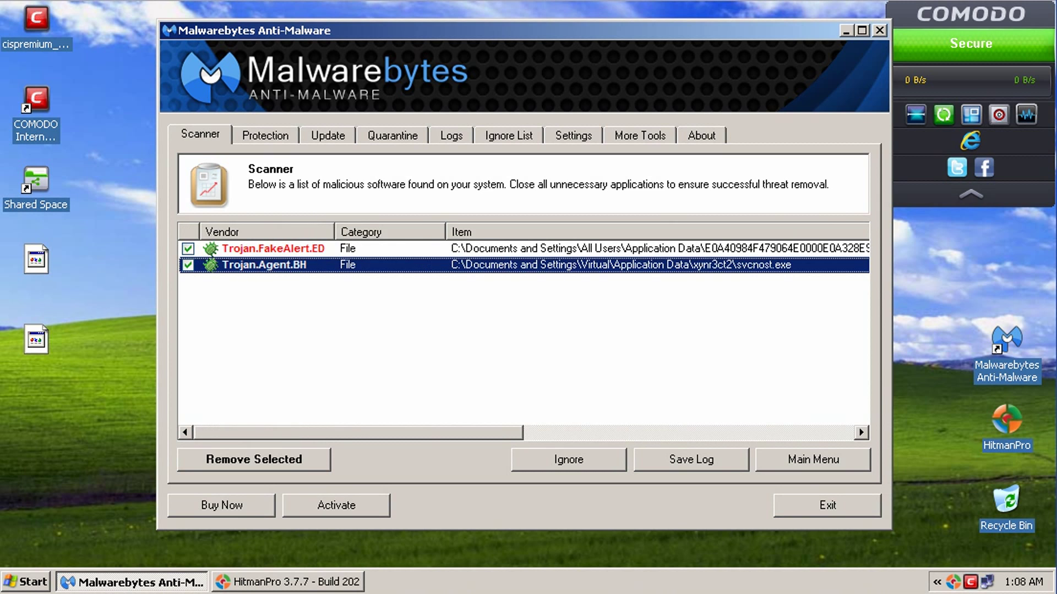
{"action": "left_click", "coordinate": [595, 248]}
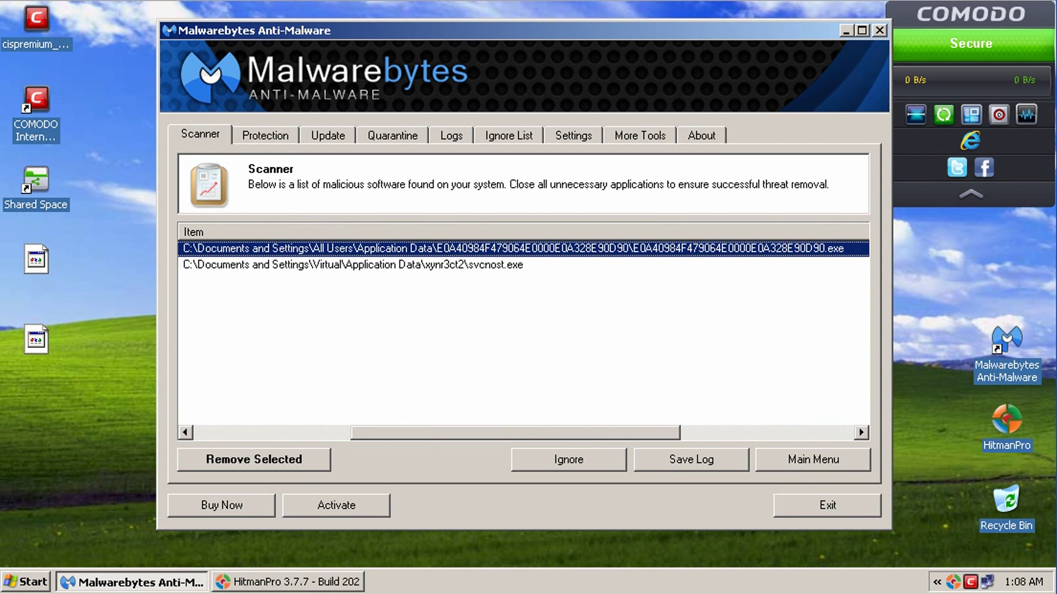
{"action": "left_click", "coordinate": [489, 265]}
{"action": "left_click", "coordinate": [490, 249]}
{"action": "left_click", "coordinate": [490, 265]}
{"action": "left_click", "coordinate": [490, 249]}
- Switch to the HitmanPro scan results and compare the detection details of svcnost.exe and the E0A40984F479064E0000E0A328E90D90.exe trojan
{"action": "left_click", "coordinate": [287, 582]}
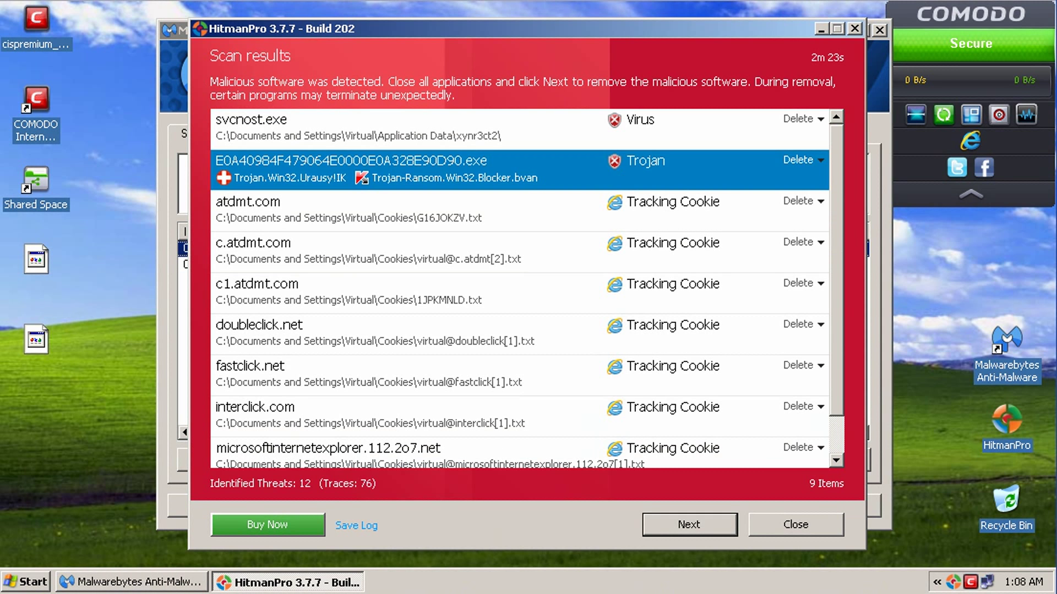
{"action": "mouse_move", "coordinate": [490, 170]}
{"action": "left_click", "coordinate": [353, 127]}
{"action": "left_click", "coordinate": [352, 168]}
{"action": "left_click", "coordinate": [352, 126]}
{"action": "left_click", "coordinate": [352, 168]}
{"action": "left_click", "coordinate": [353, 126]}
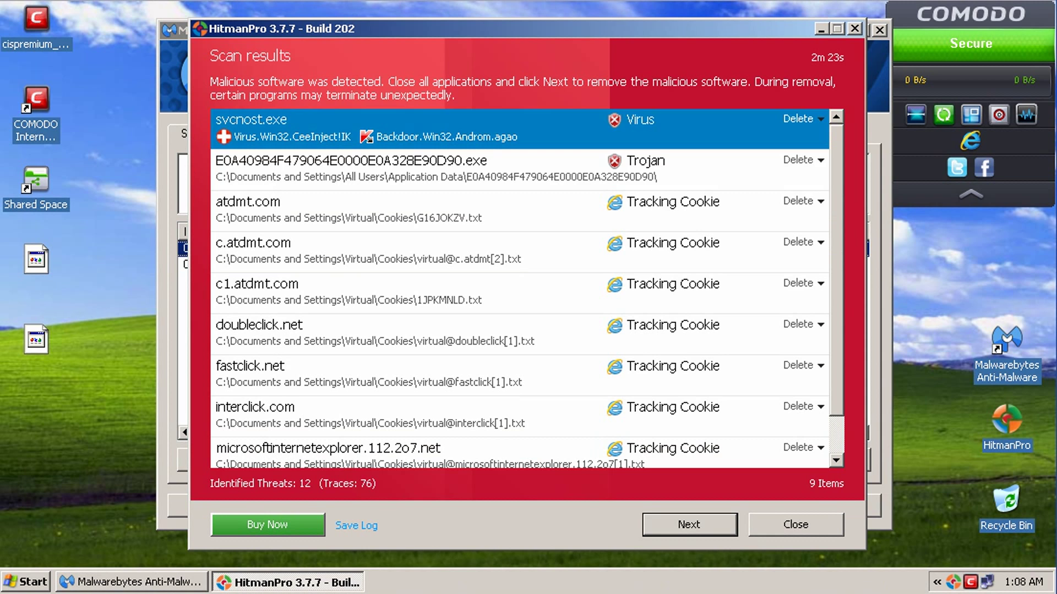
{"action": "left_click", "coordinate": [352, 167]}
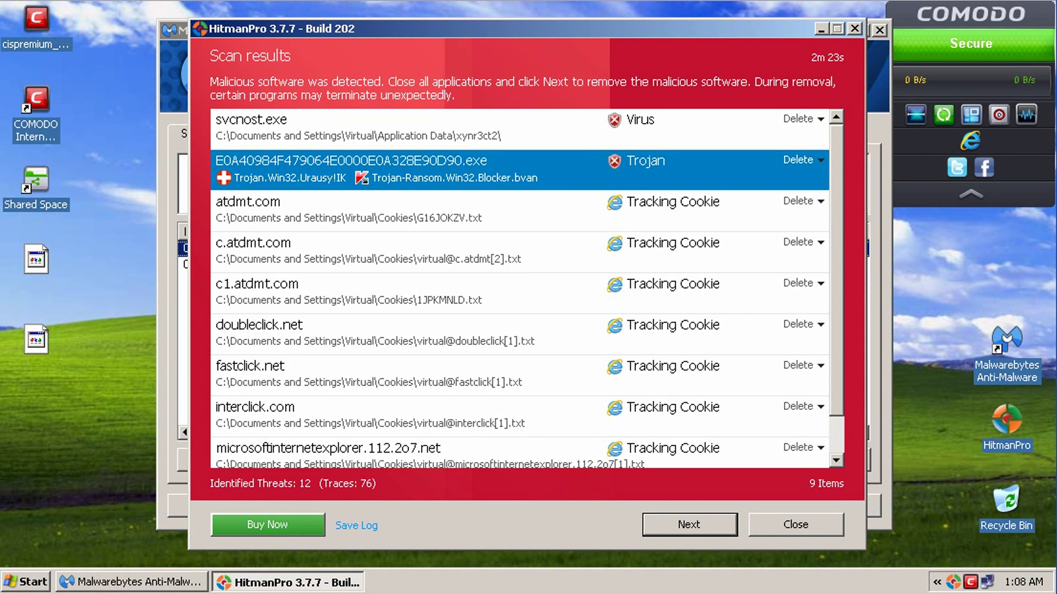
- Close HitmanPro and Malwarebytes Anti-Malware without removing the detected items
{"action": "key", "text": "alt+F4"}
{"action": "key", "text": "alt+F4"}
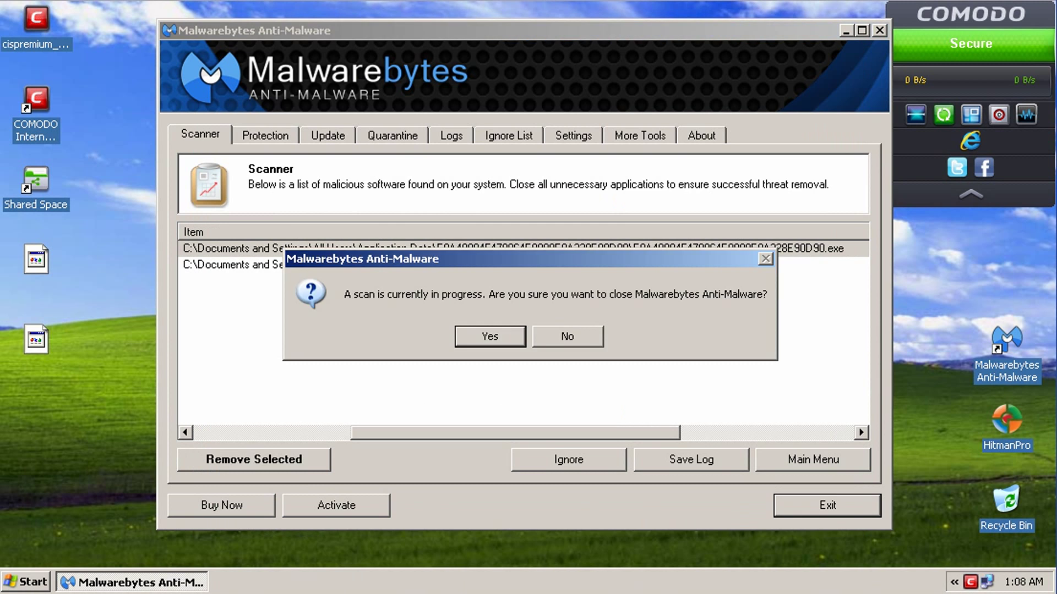
{"action": "key", "text": "Return"}
{"action": "key", "text": "alt+F4"}
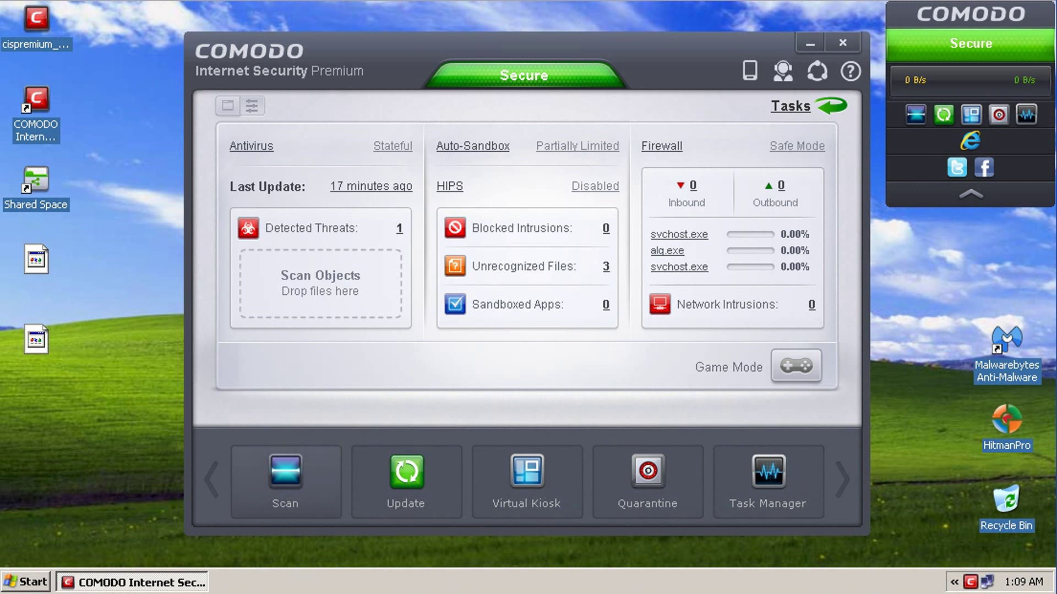
- Review the available Auto-Sandbox restriction levels in COMODO Internet Security, keep Partially Limited, and close the main window
{"action": "left_click", "coordinate": [578, 145]}
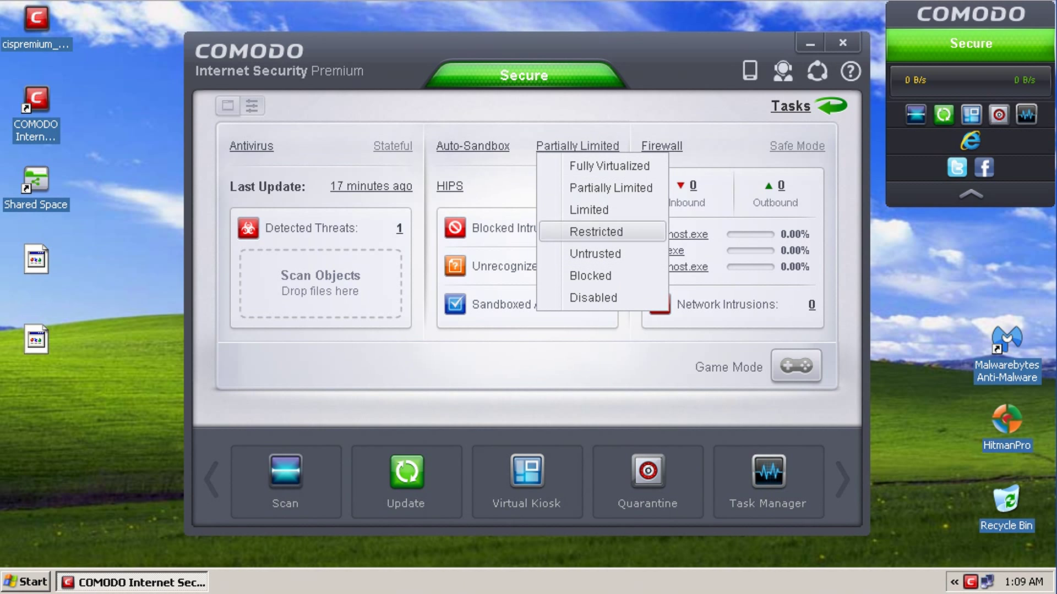
{"action": "left_click_drag", "start_coordinate": [92, 243], "coordinate": [27, 357]}
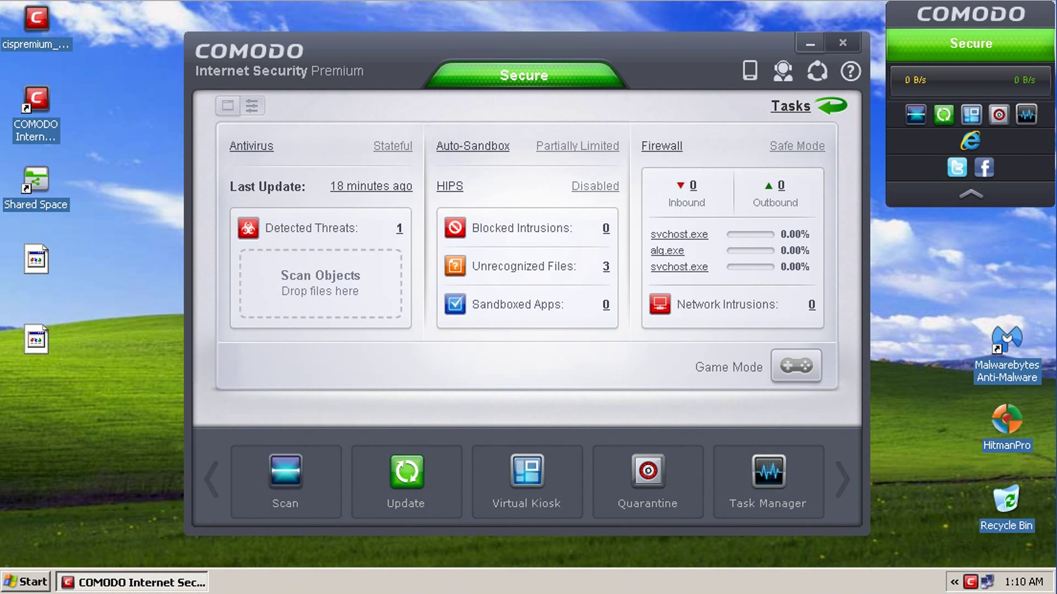
{"action": "left_click", "coordinate": [842, 43]}
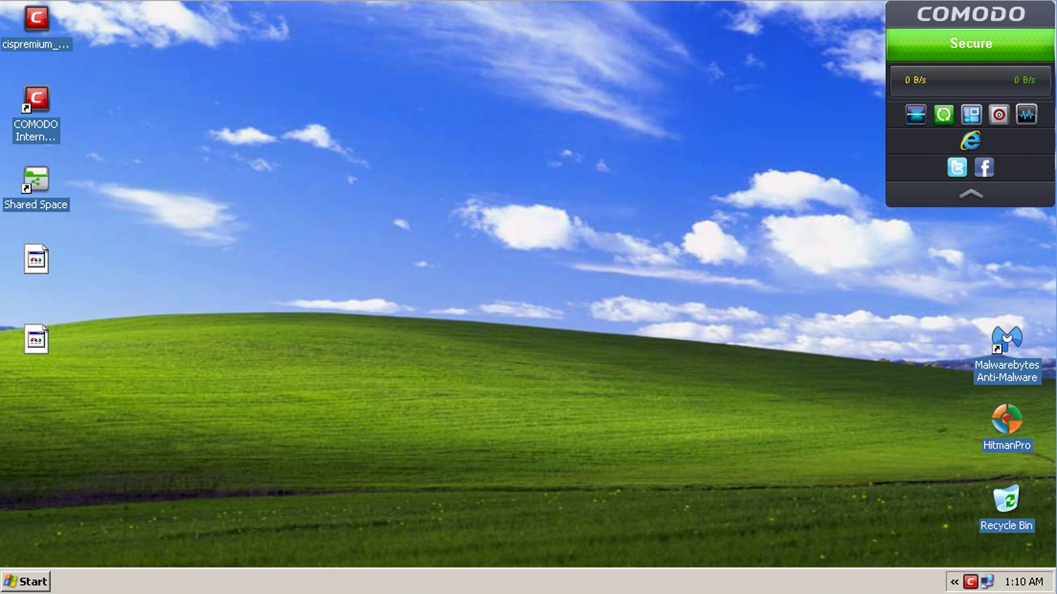